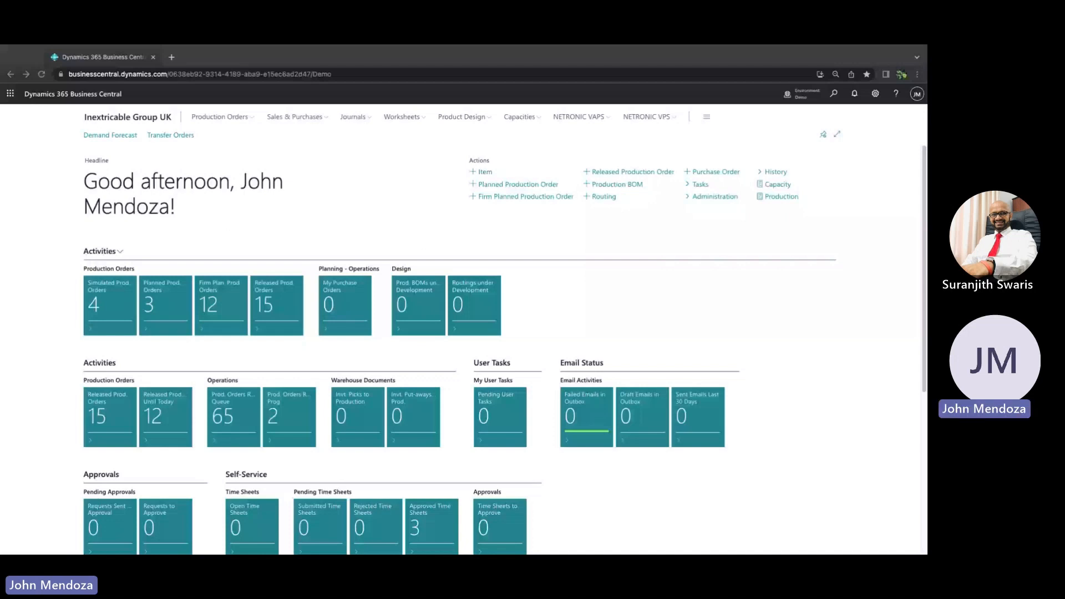
Search for location and open the Locations page
click(831, 103)
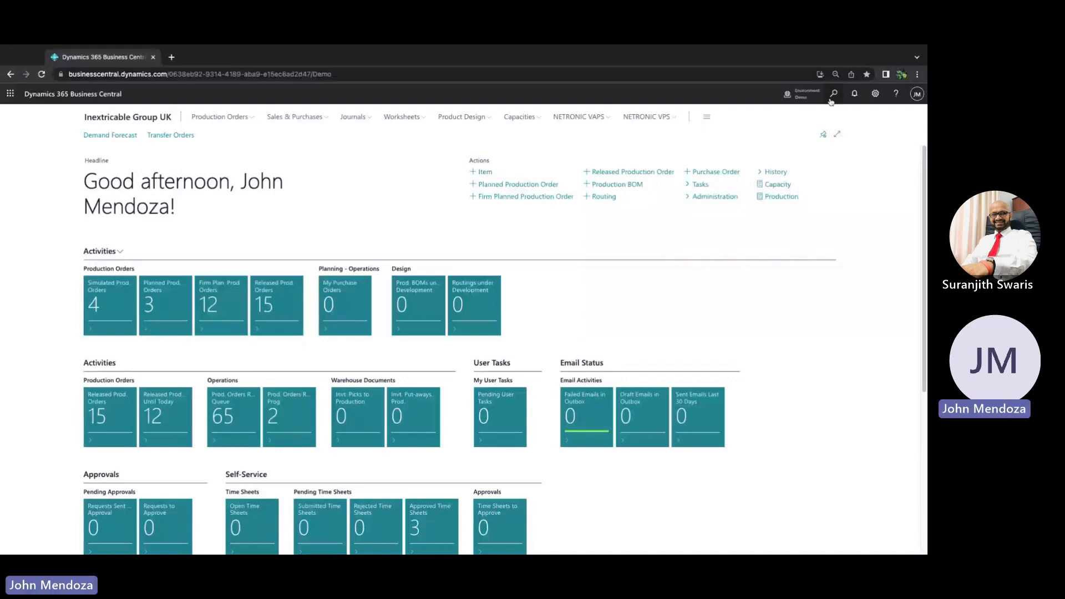
click(830, 101)
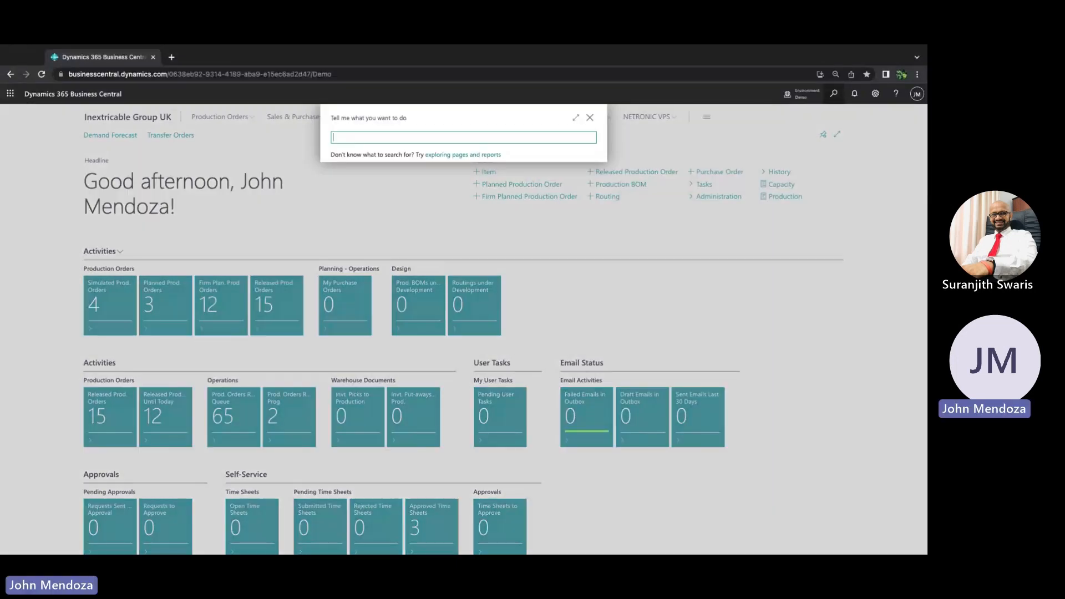
text(location)
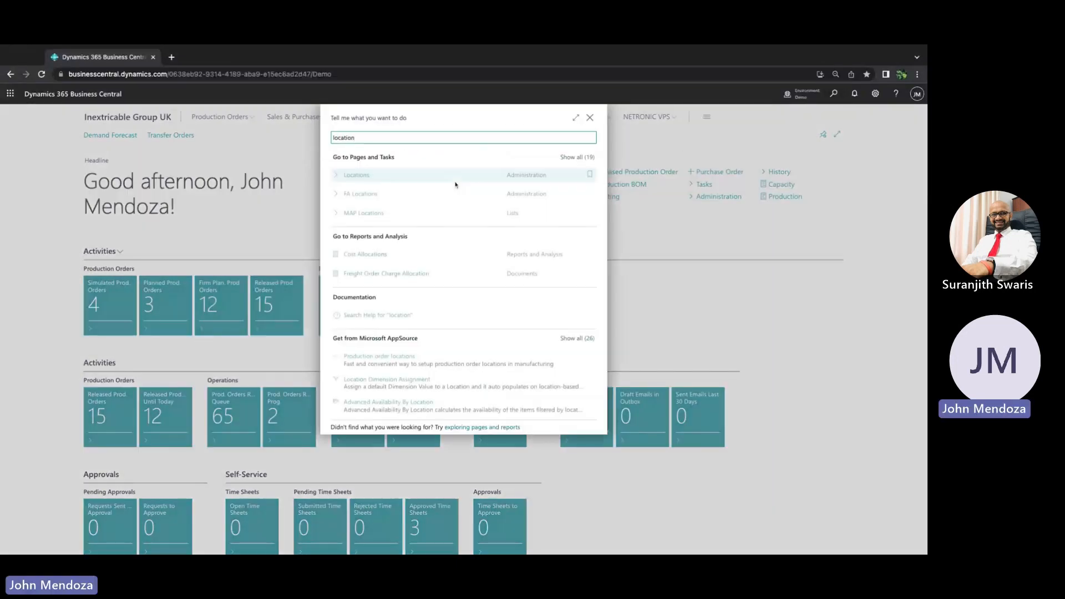
click(403, 181)
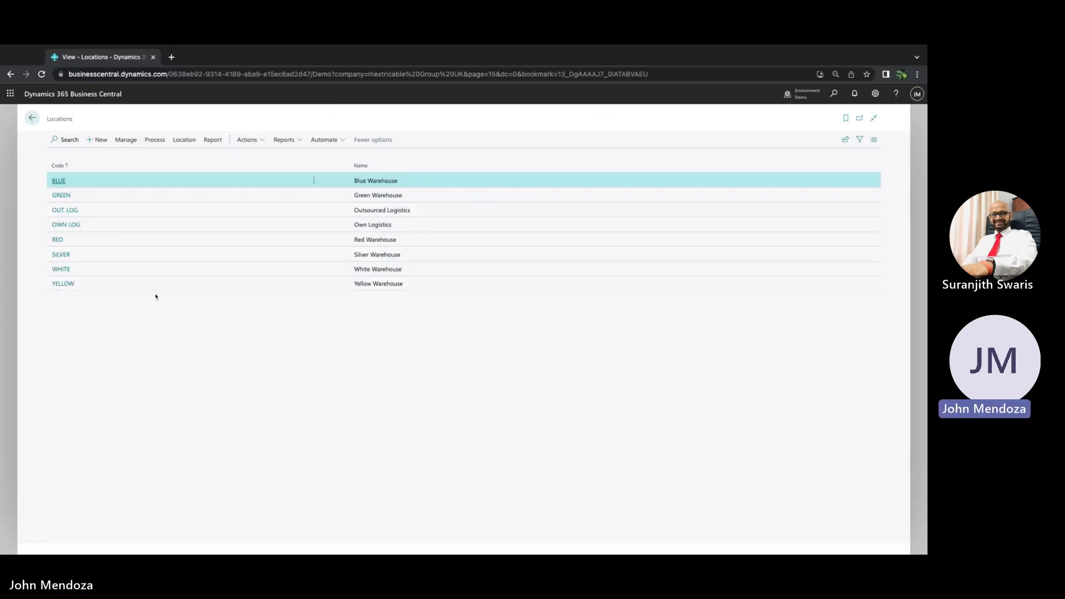
Open the WHITE location card and scroll through its address and warehouse settings
click(62, 269)
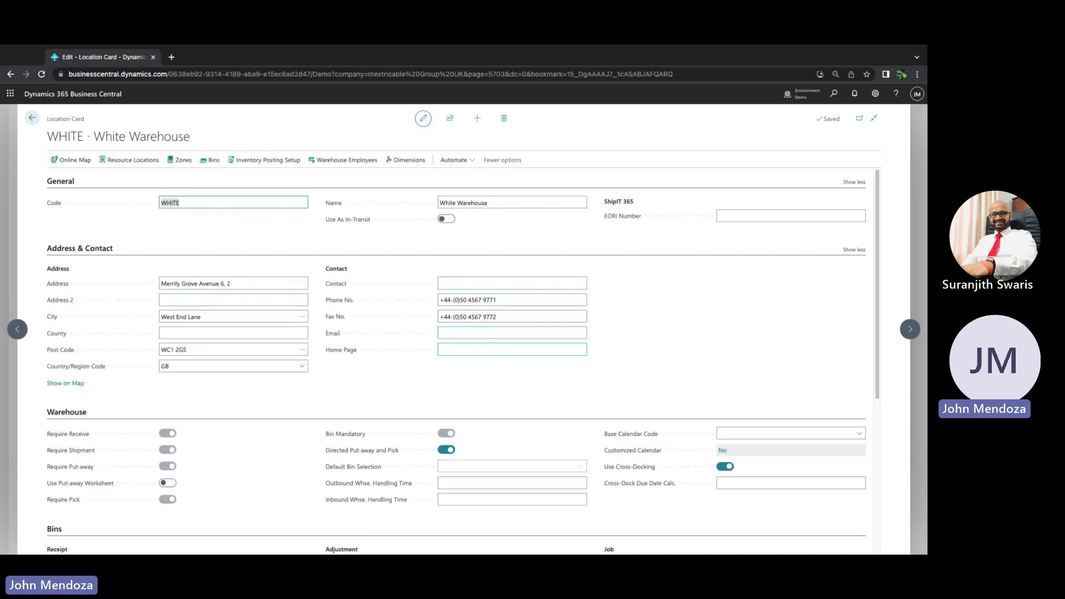
scroll(160, 364, down, 2)
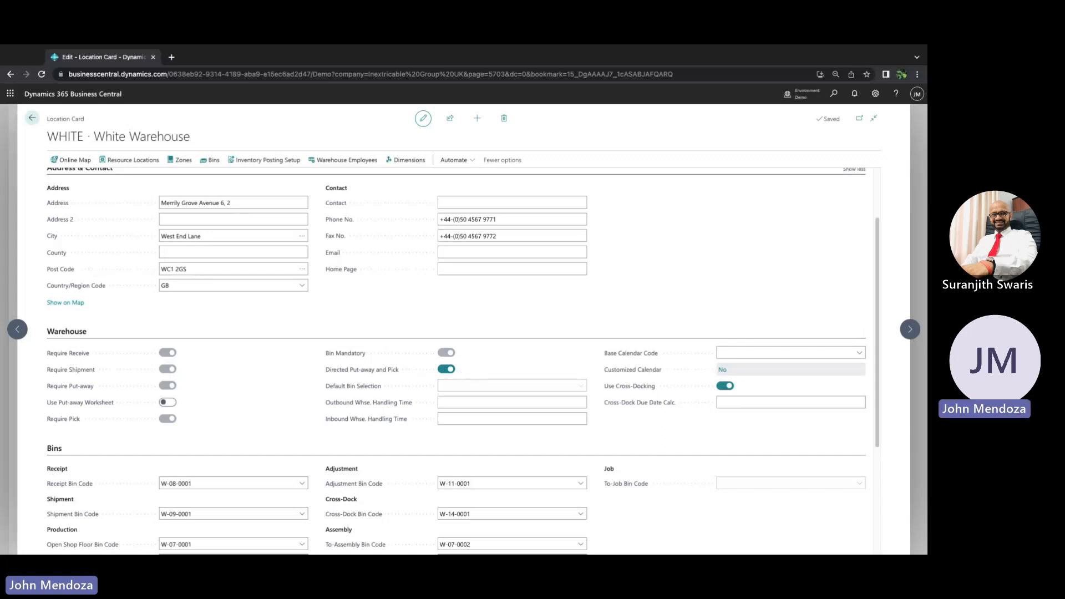
scroll(463, 361, down, 3)
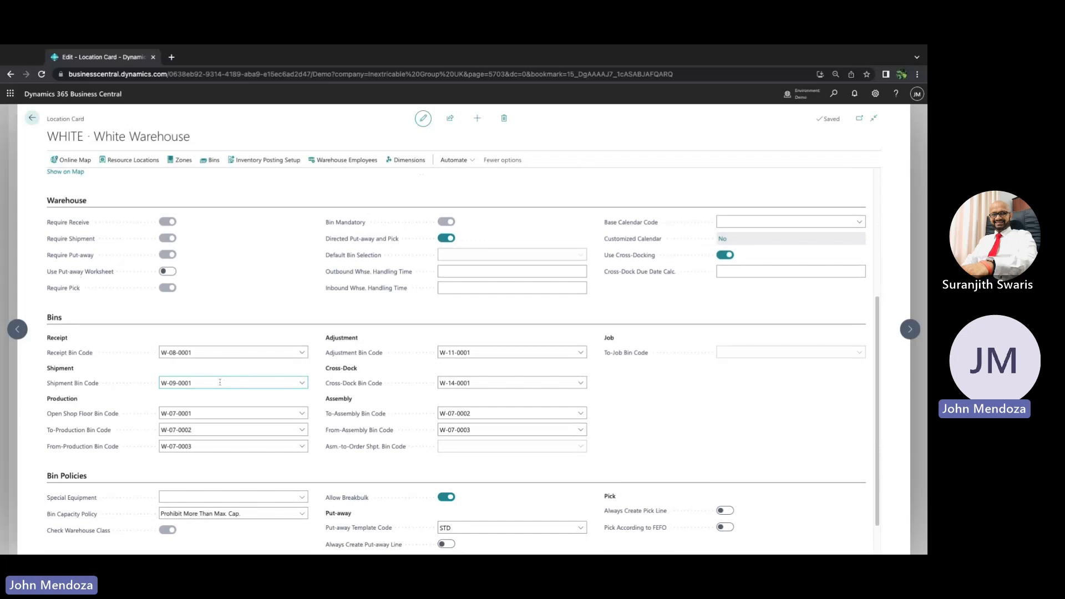
Examine the production, cross-dock and assembly bin codes and the bin policy options such as Pick According to FEFO
click(201, 413)
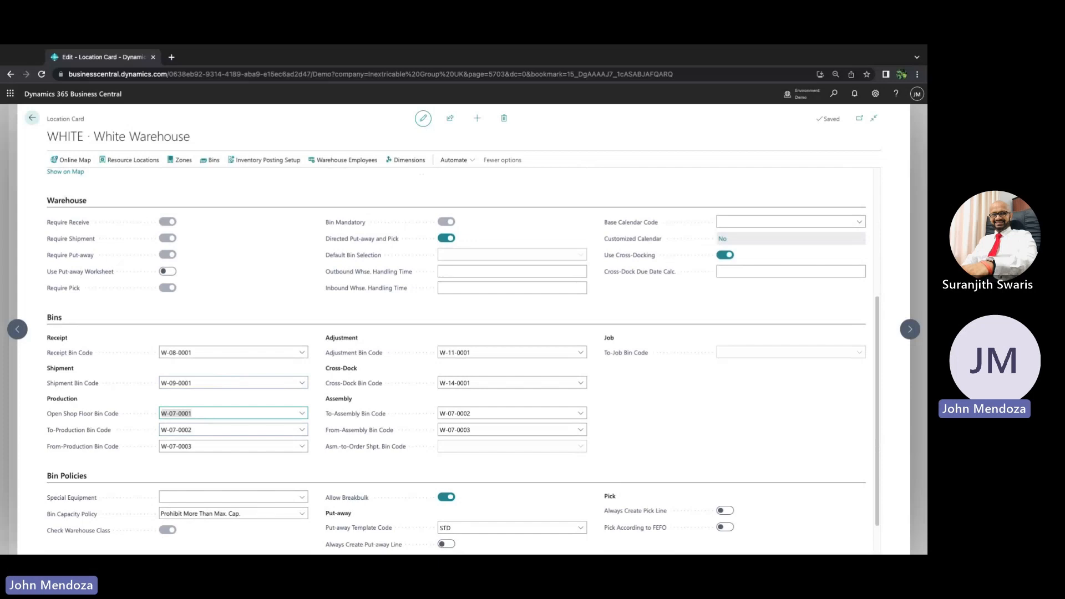
click(208, 431)
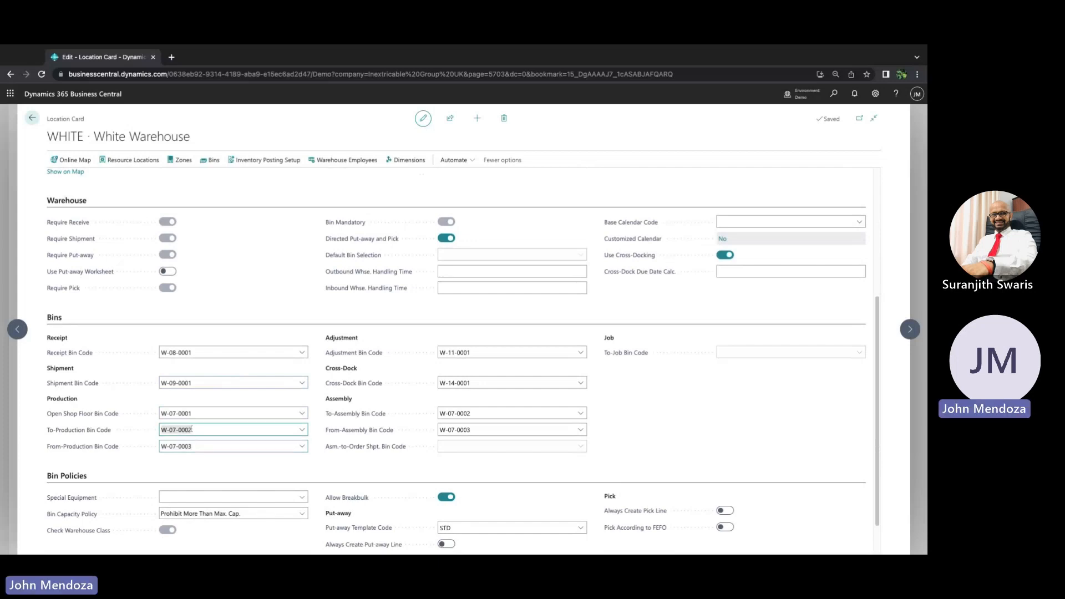
click(192, 446)
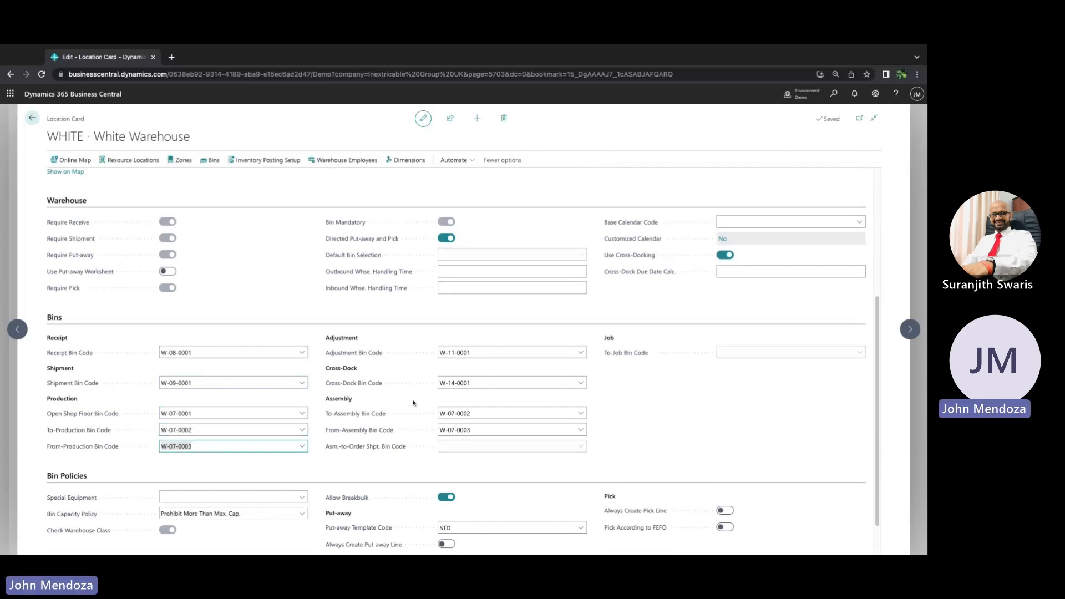
click(471, 352)
click(473, 383)
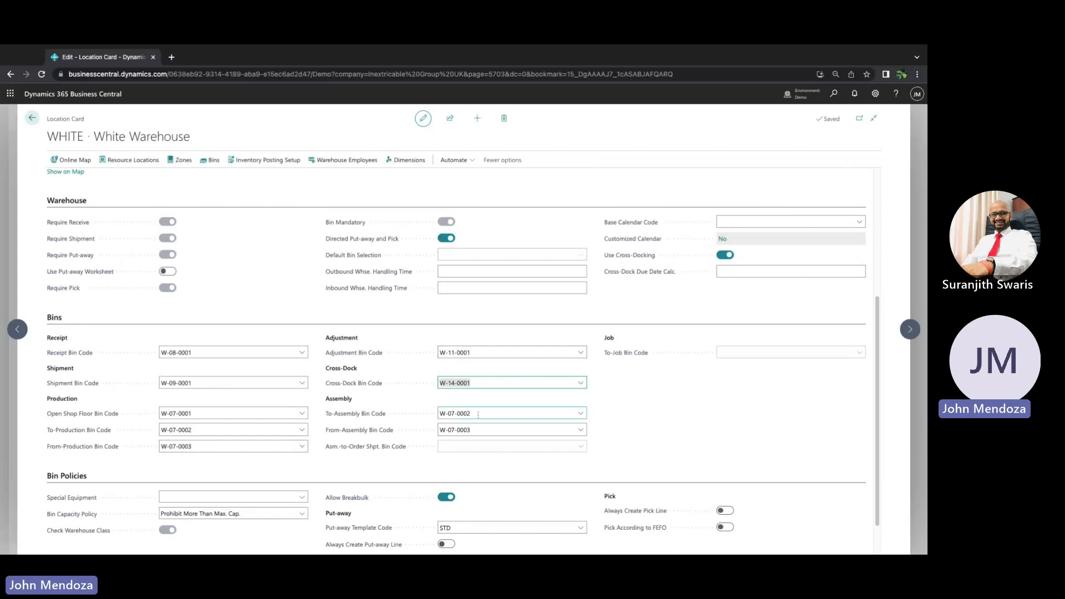
scroll(633, 450, down, 1)
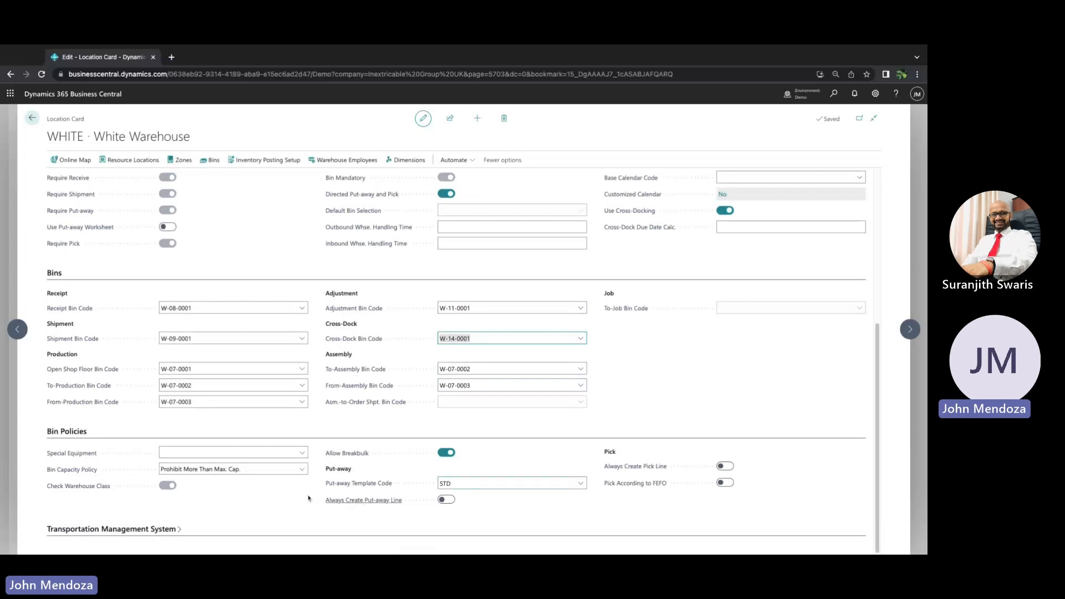
click(247, 473)
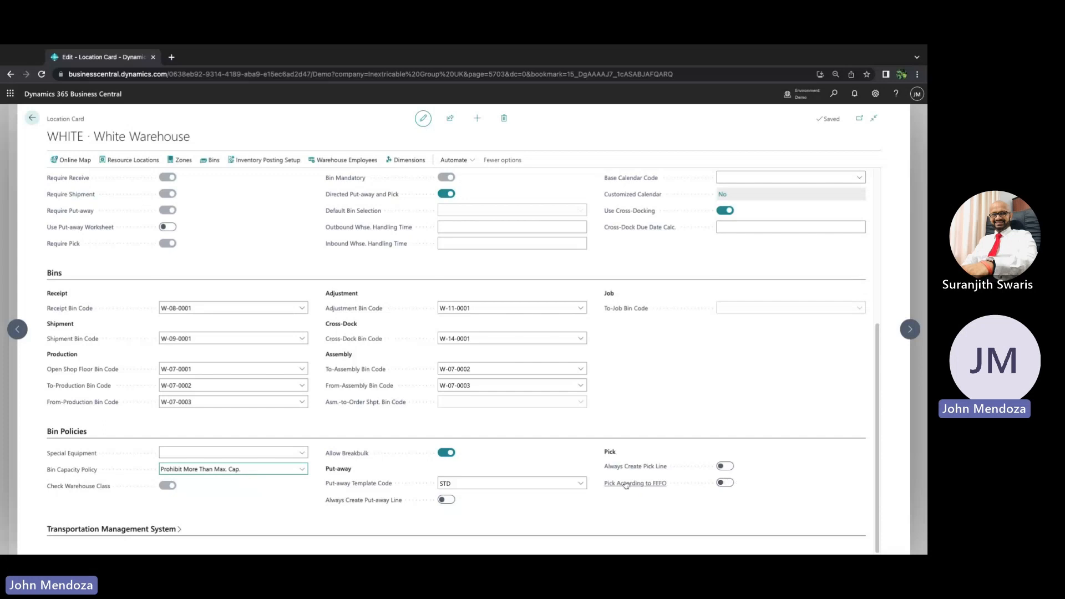
mouse_move(626, 485)
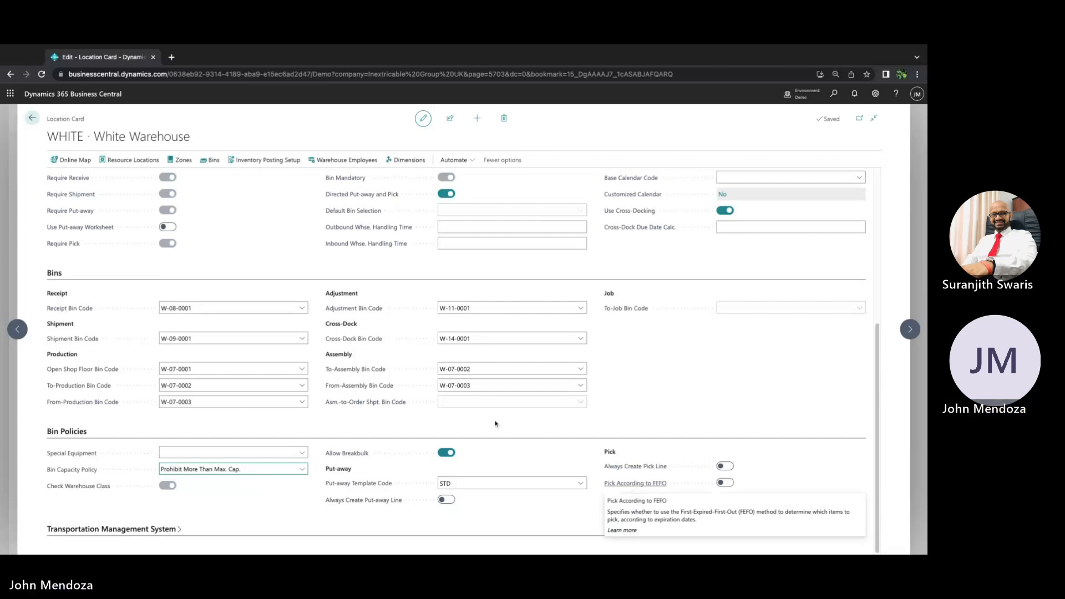
Open the location's zones and view the bins belonging to the BULK zone
scroll(293, 295, up, 2)
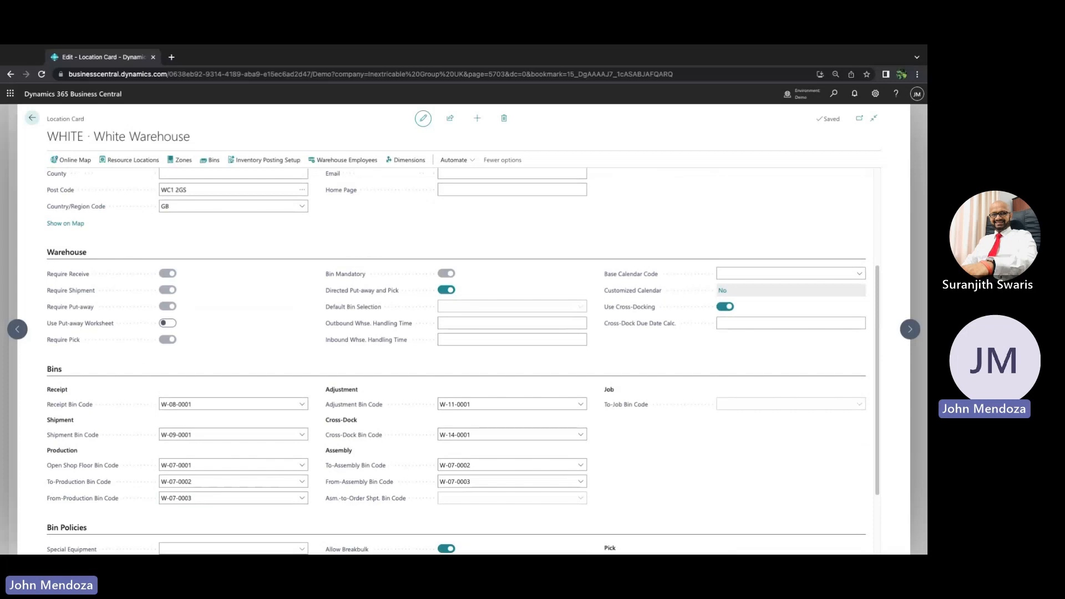
click(180, 165)
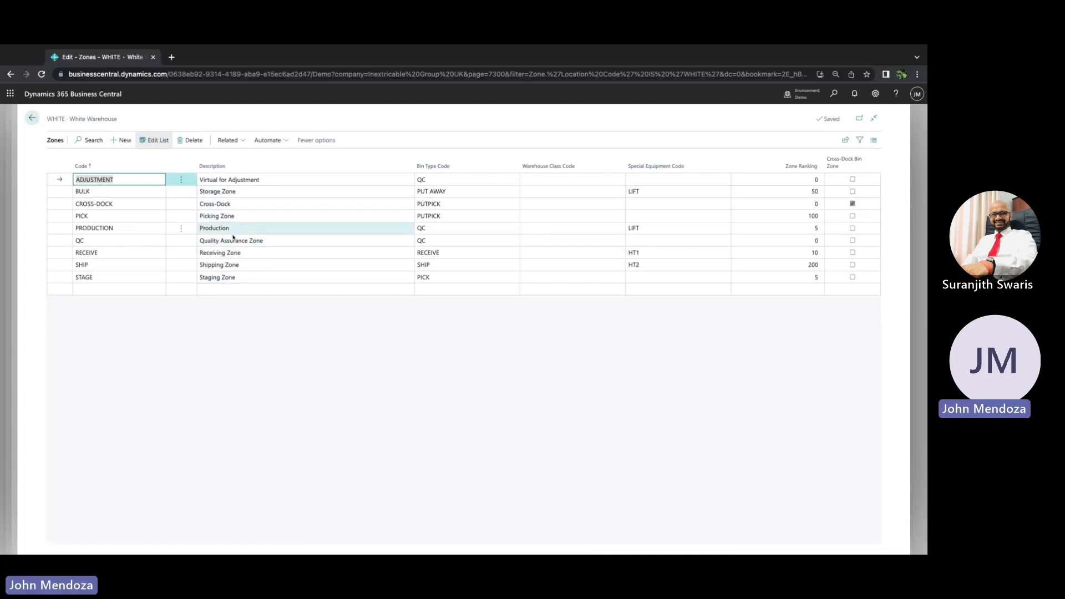
click(221, 192)
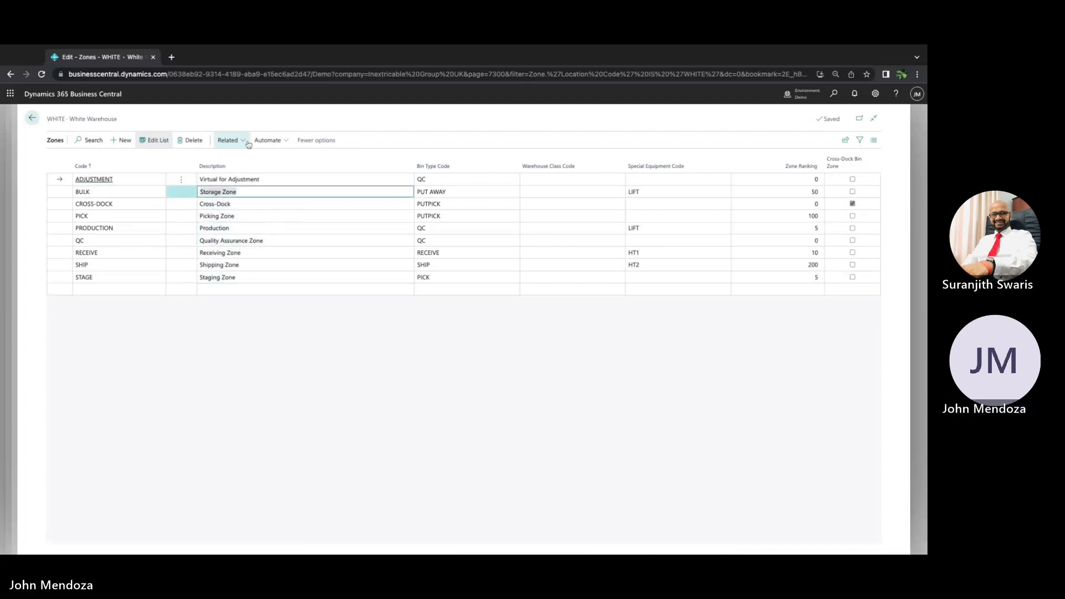
click(237, 141)
mouse_move(243, 157)
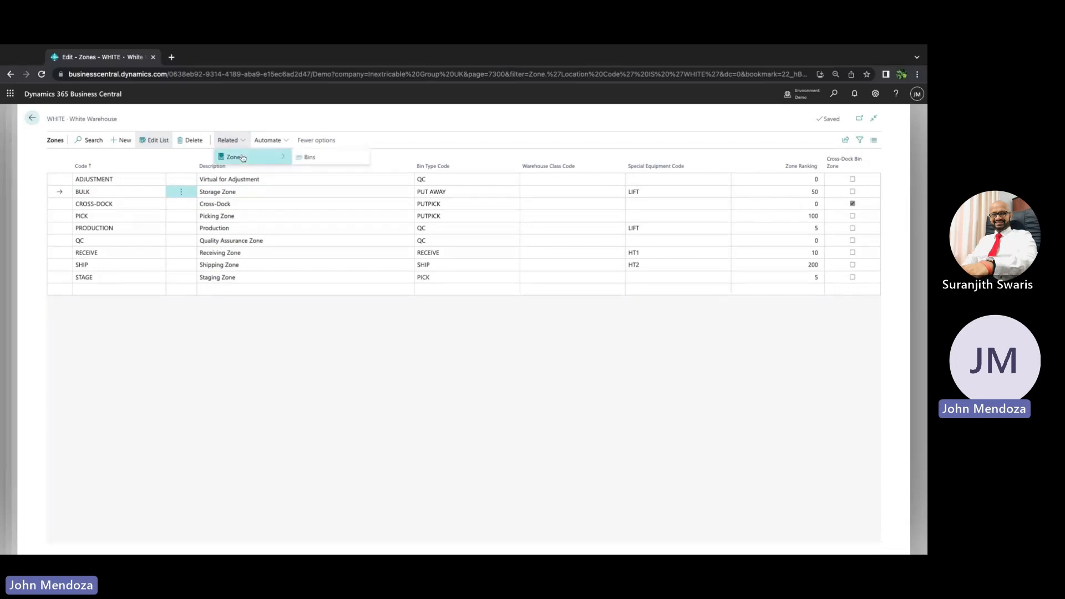
click(320, 158)
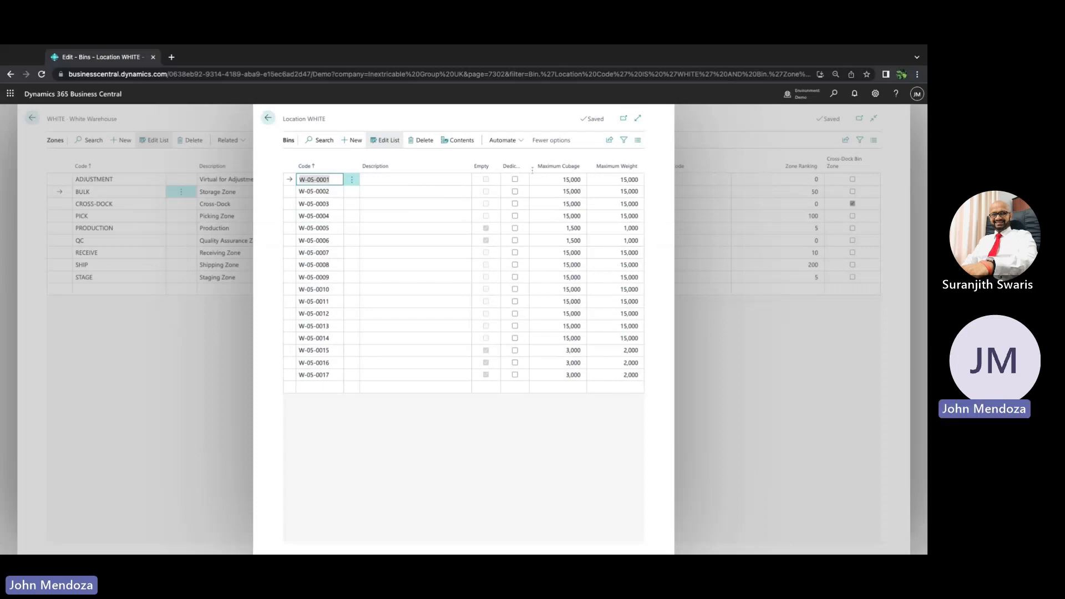
click(267, 118)
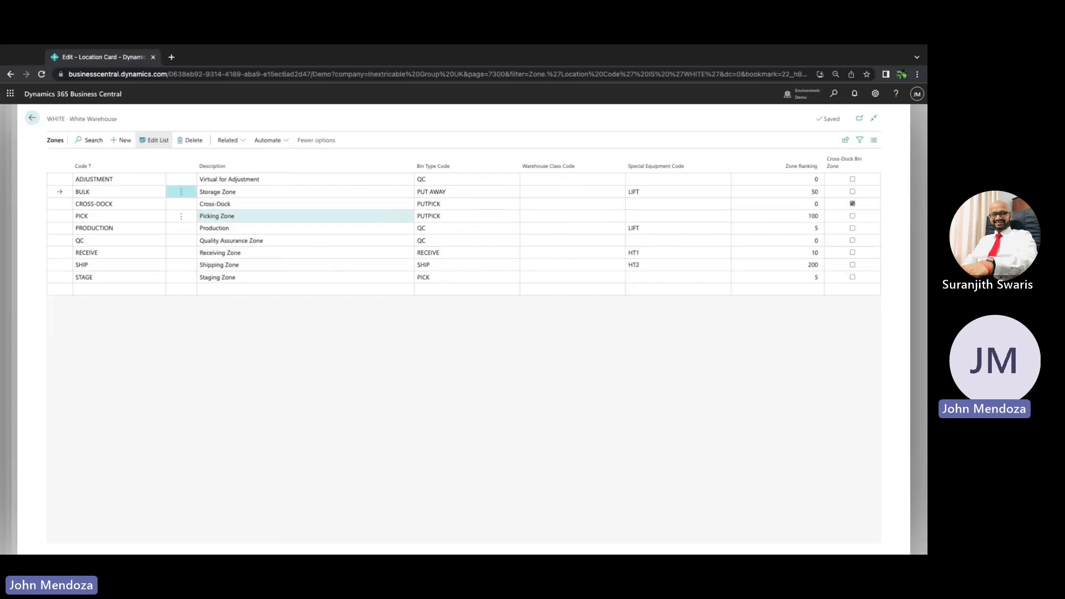
Inspect the available bin types for the BULK zone's bin type code in the full list
click(447, 192)
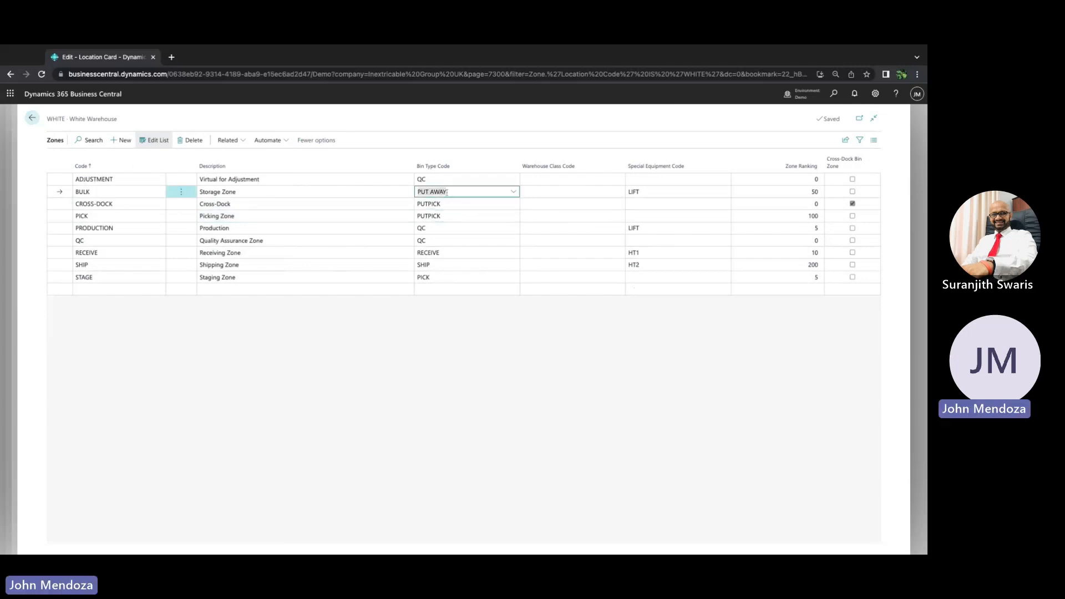
click(514, 196)
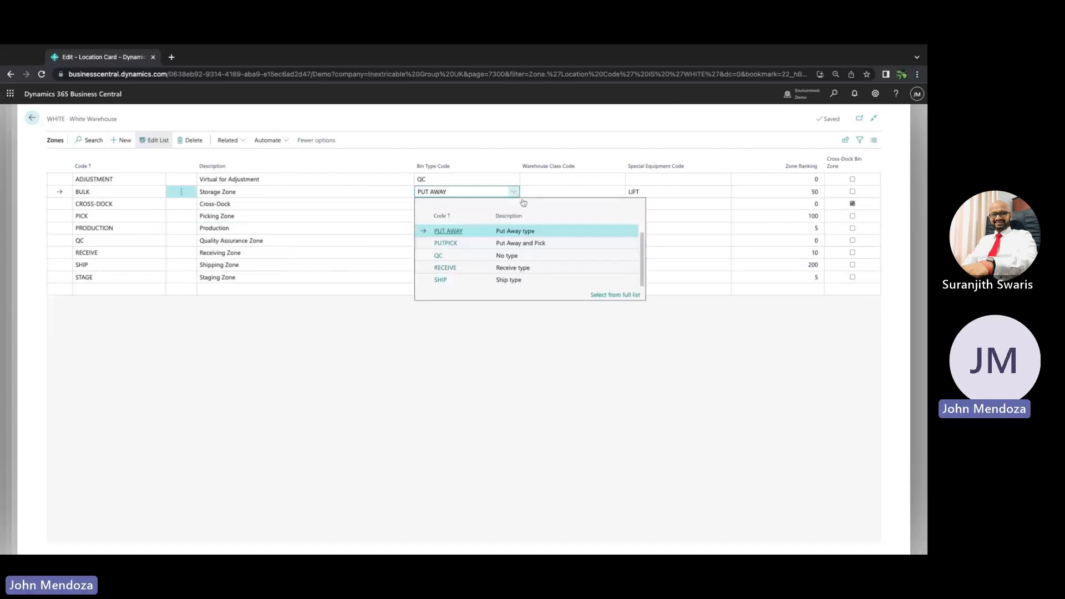
click(607, 295)
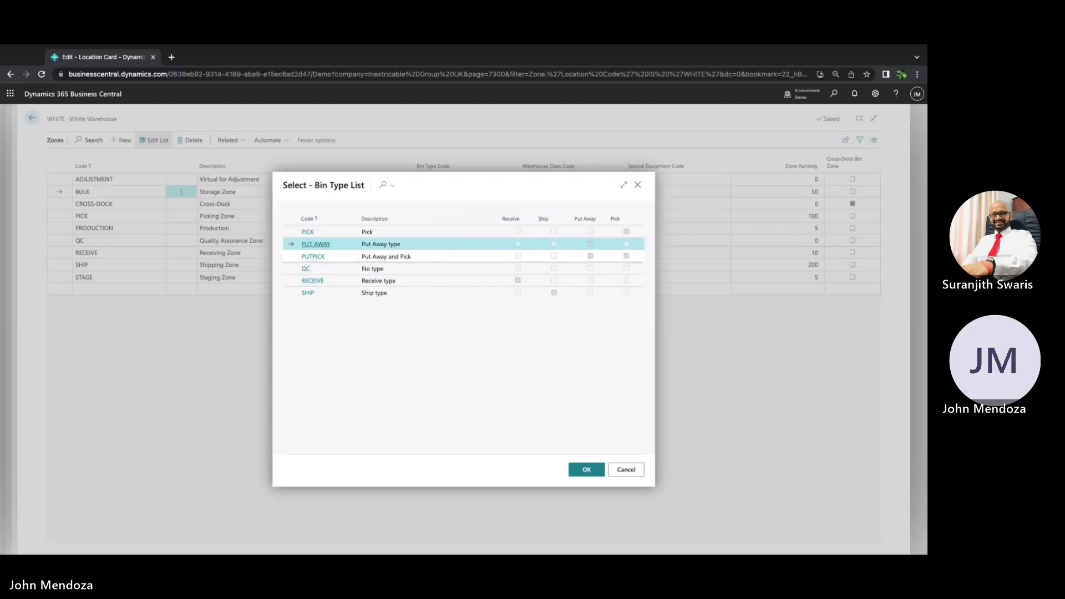
click(636, 188)
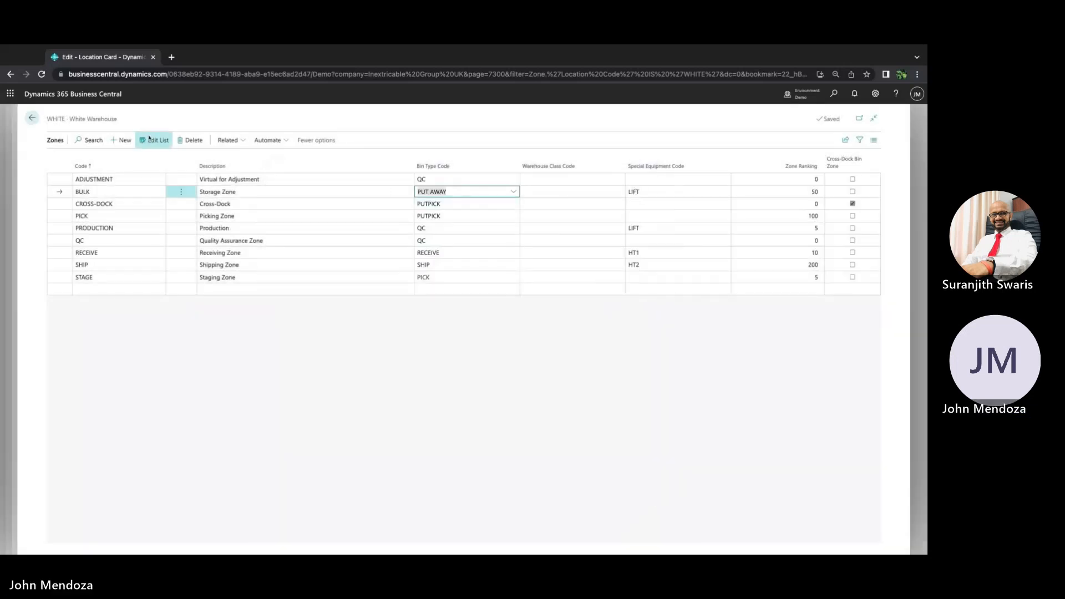
Return to the location card and view the warehouse employees assigned to the location
click(32, 119)
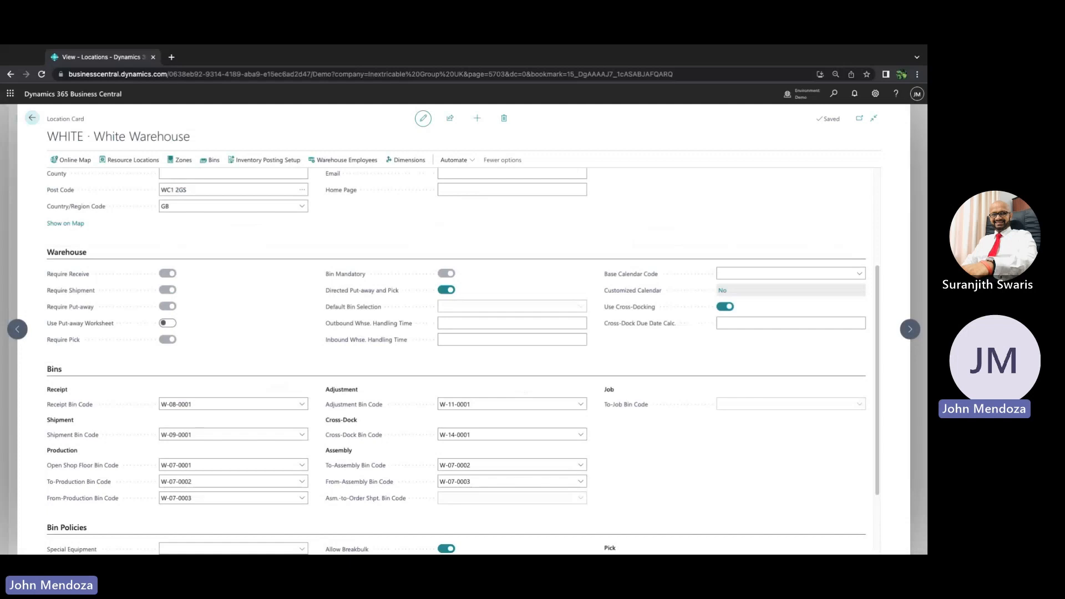
click(340, 164)
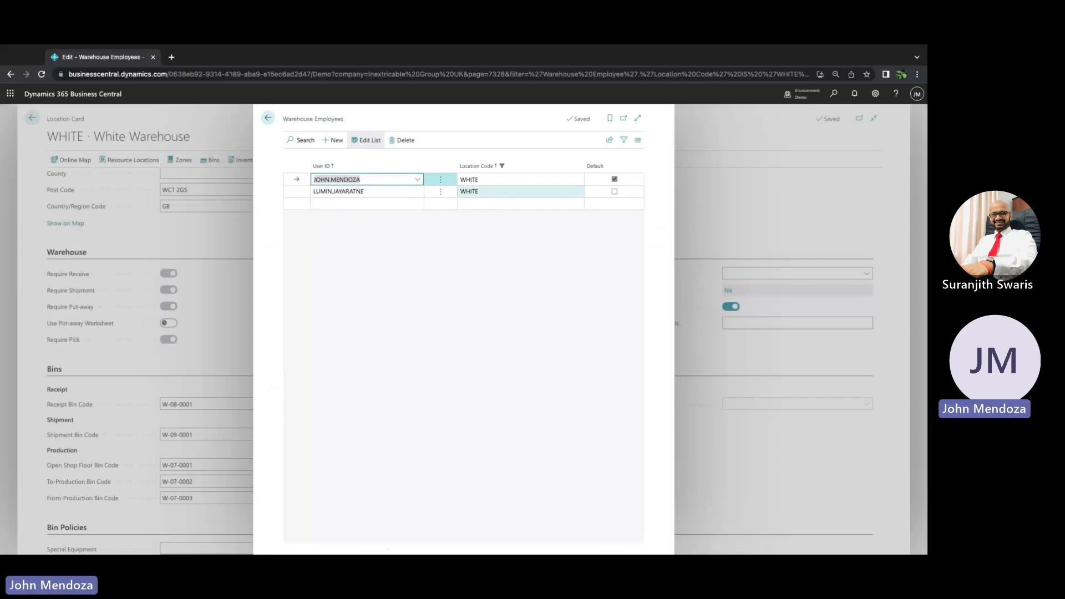
click(272, 118)
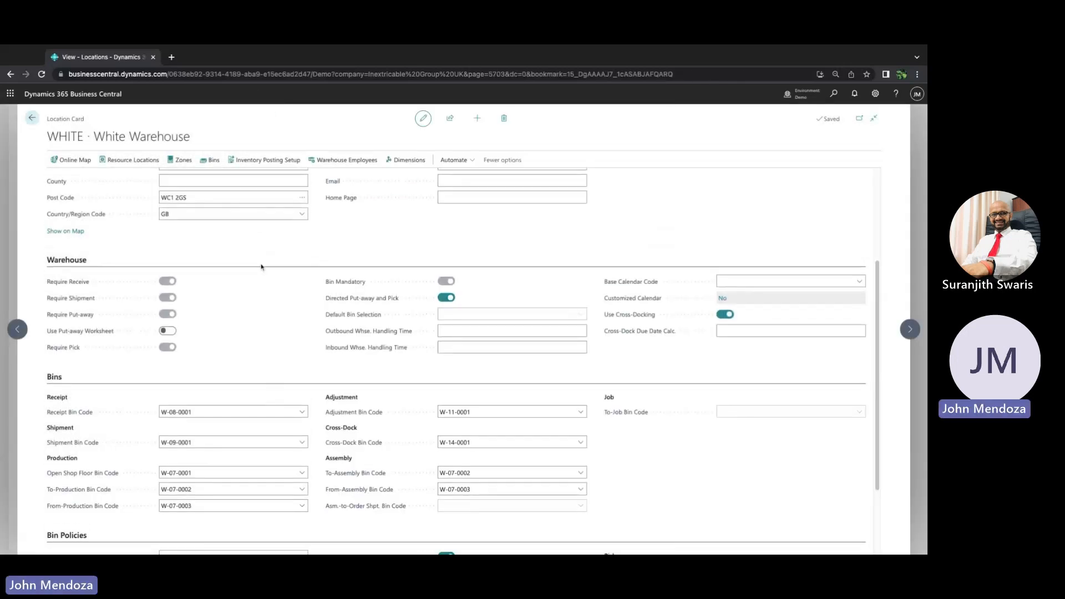
Review the location's inventory posting setup accounts and return to the Locations list
scroll(261, 267, up, 3)
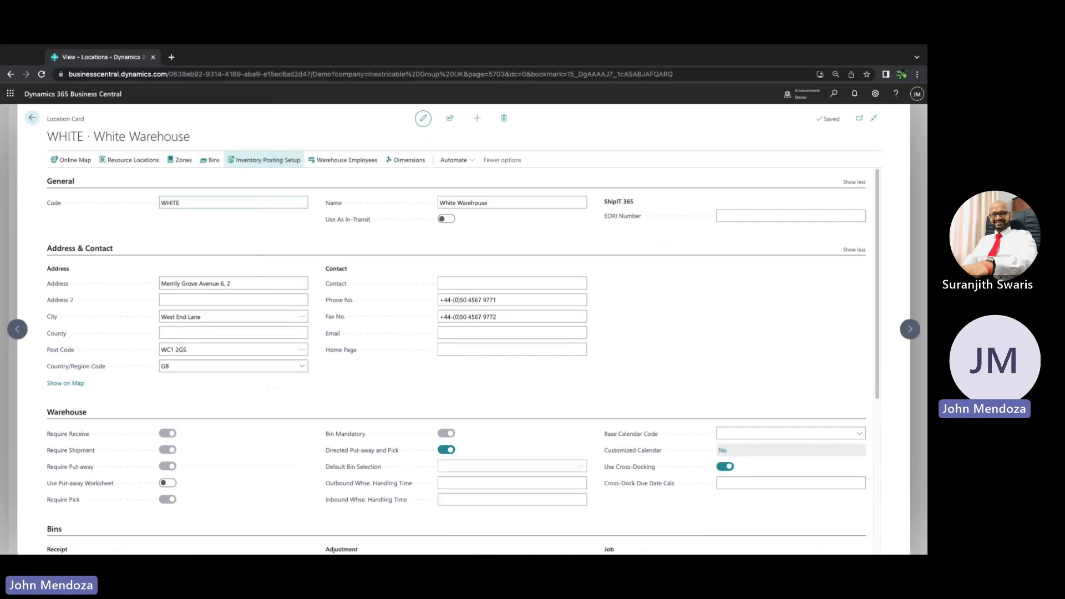
click(264, 160)
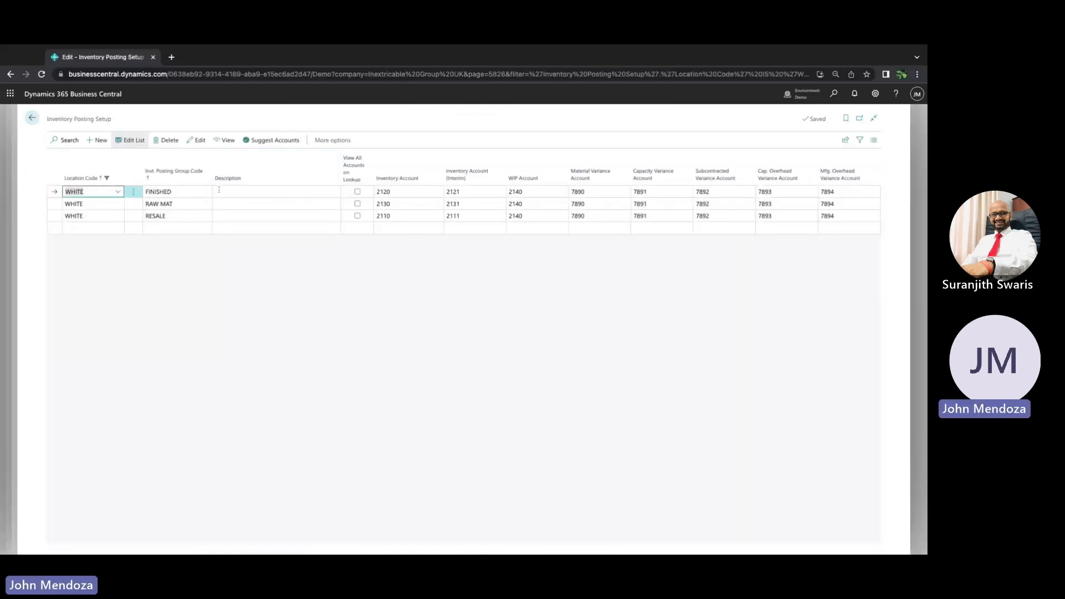
key(Tab)
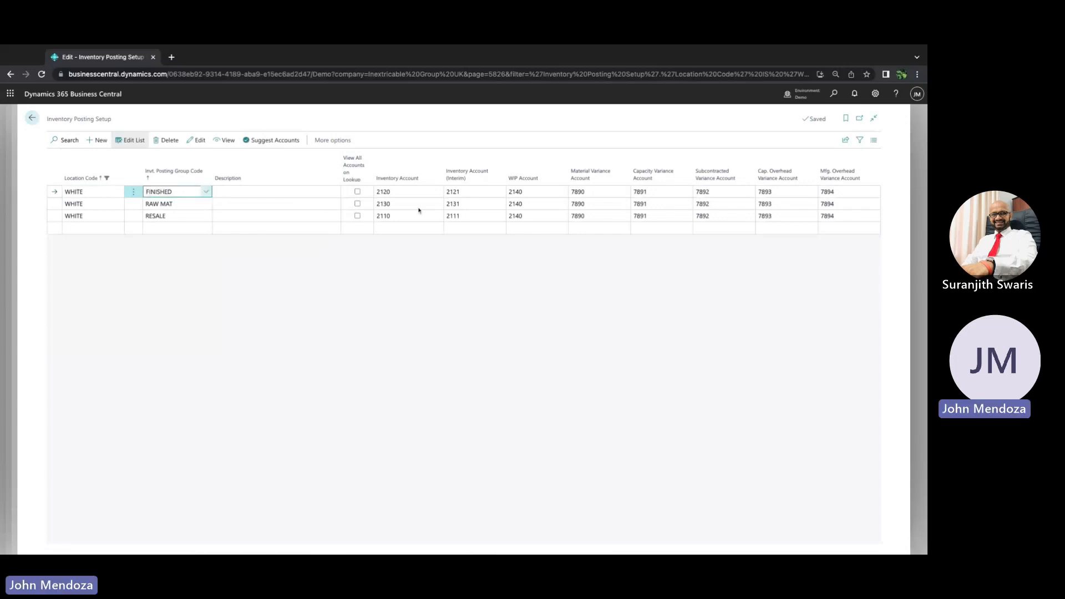
click(407, 193)
click(461, 190)
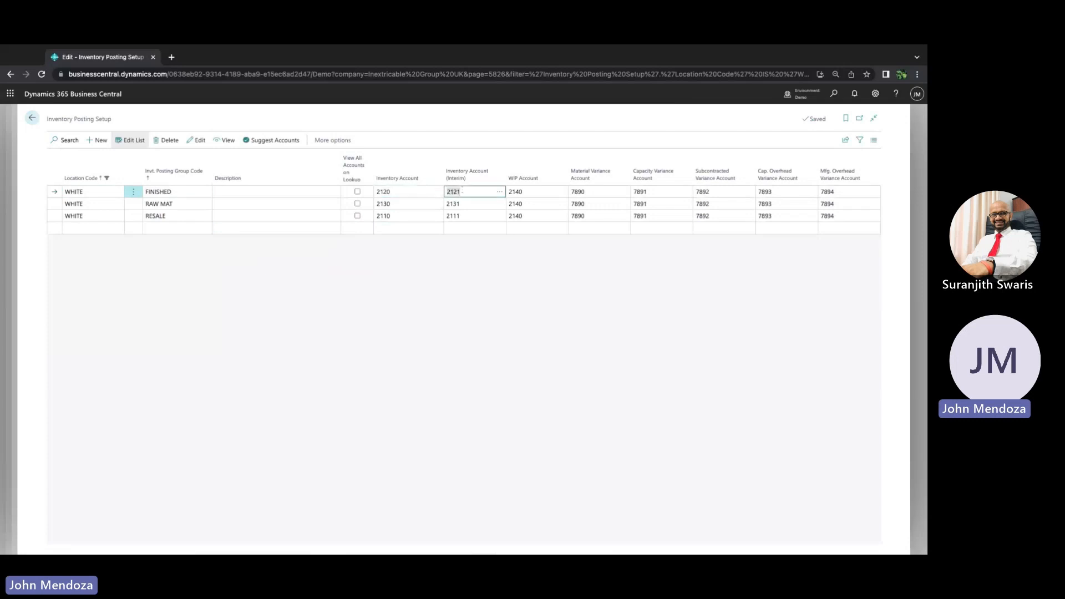
click(529, 191)
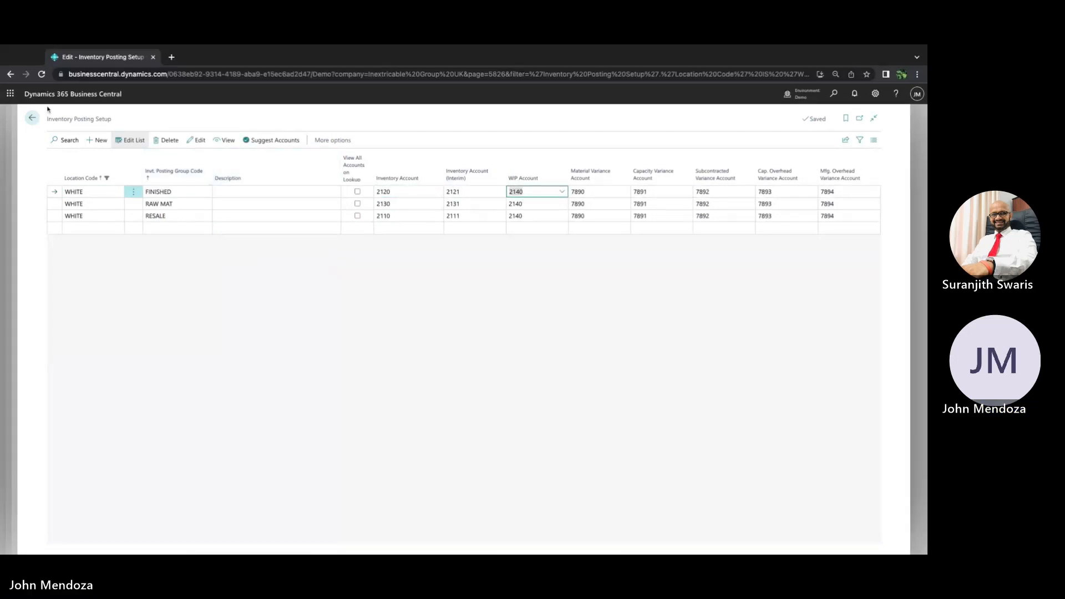
click(32, 118)
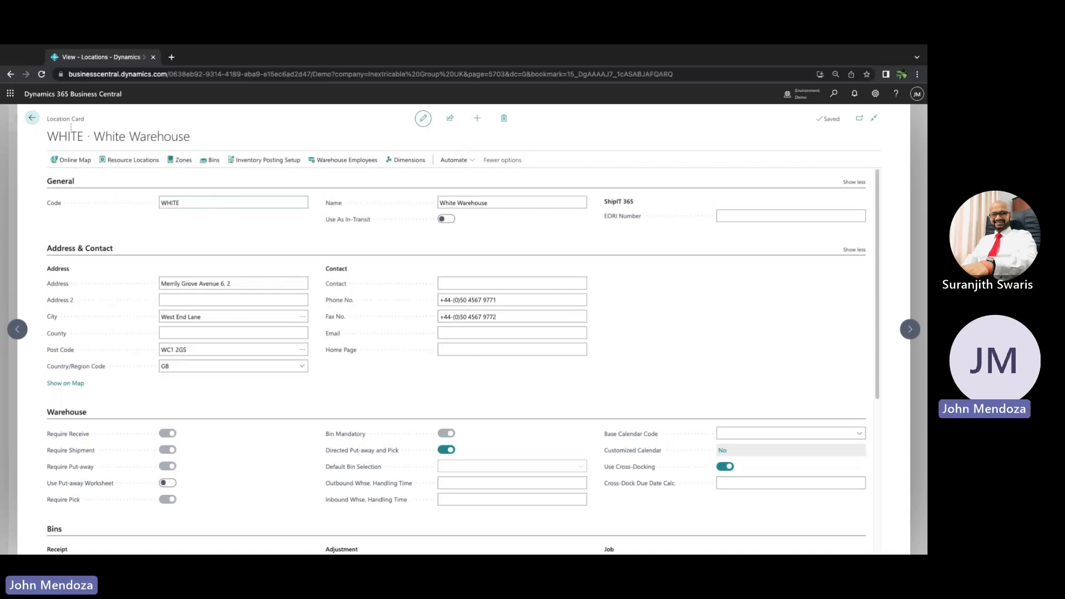
click(199, 201)
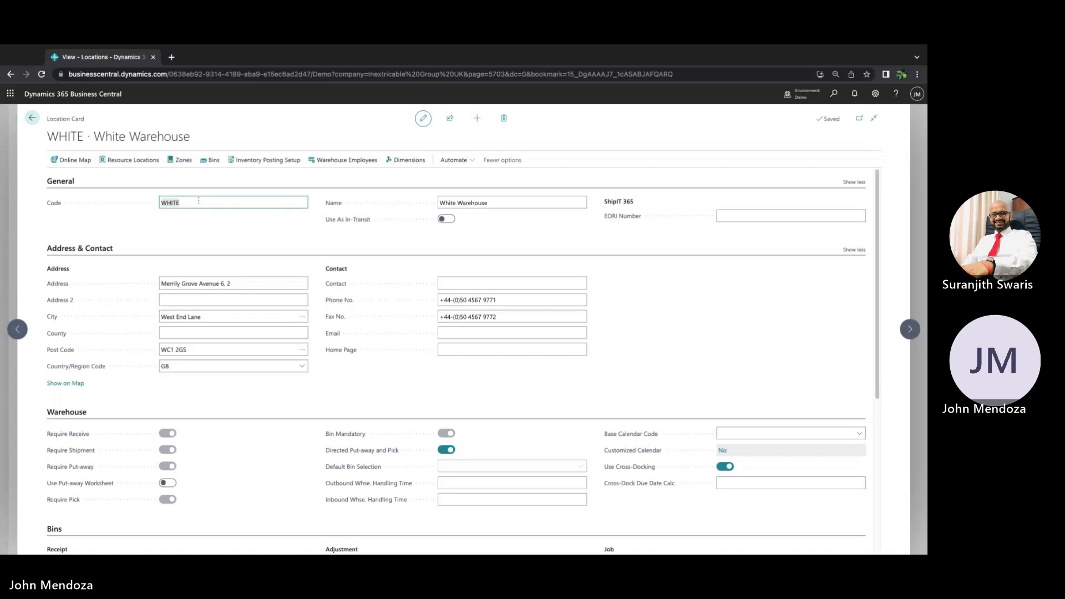
key(Escape)
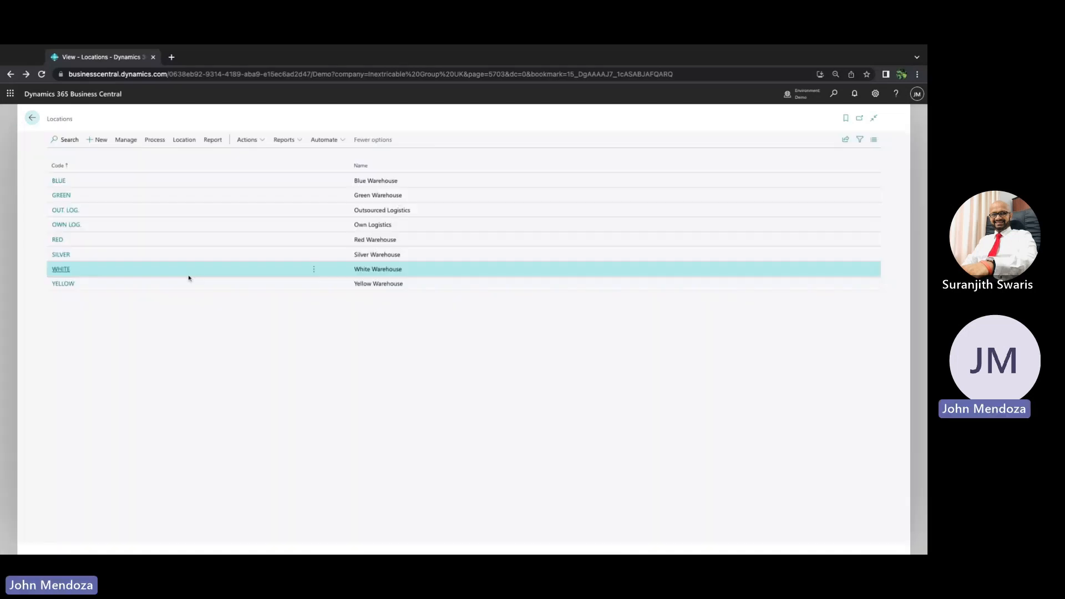
Create a new purchase order for the vendor Progressive Home Furnishings
click(31, 119)
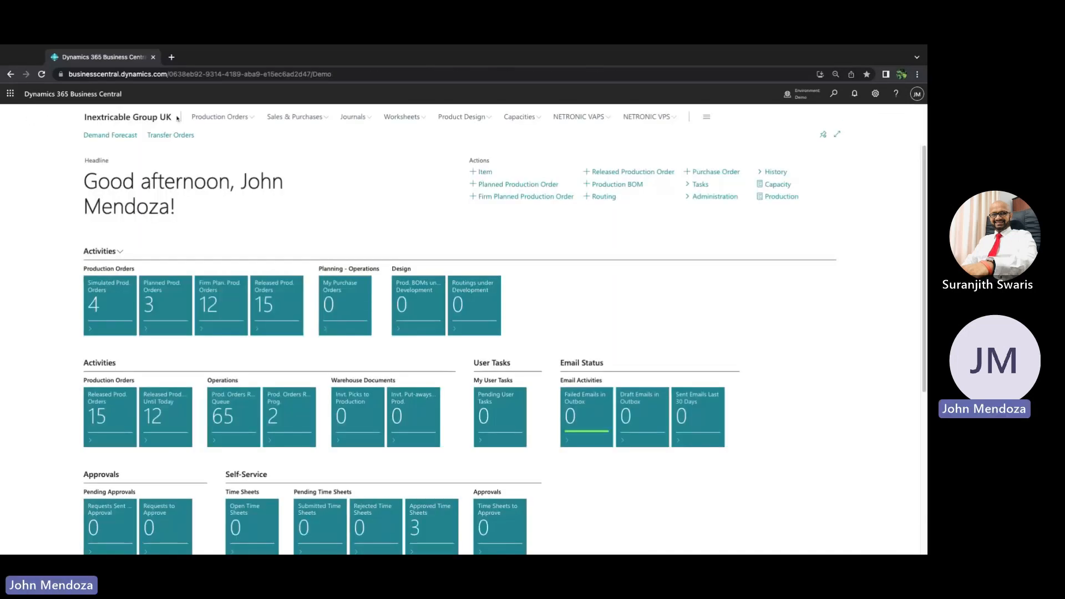
click(306, 117)
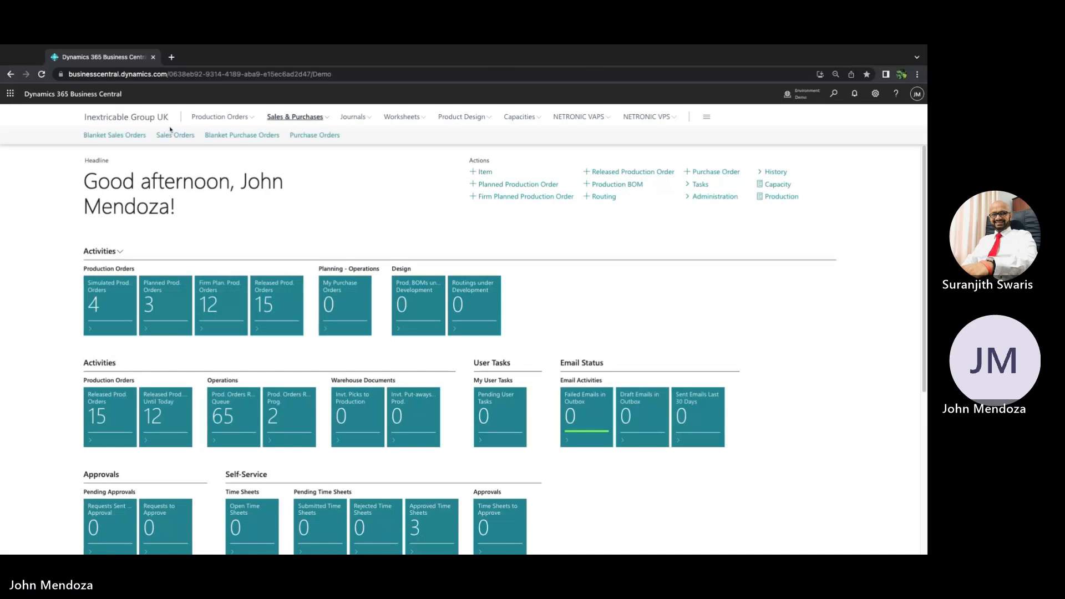
click(326, 135)
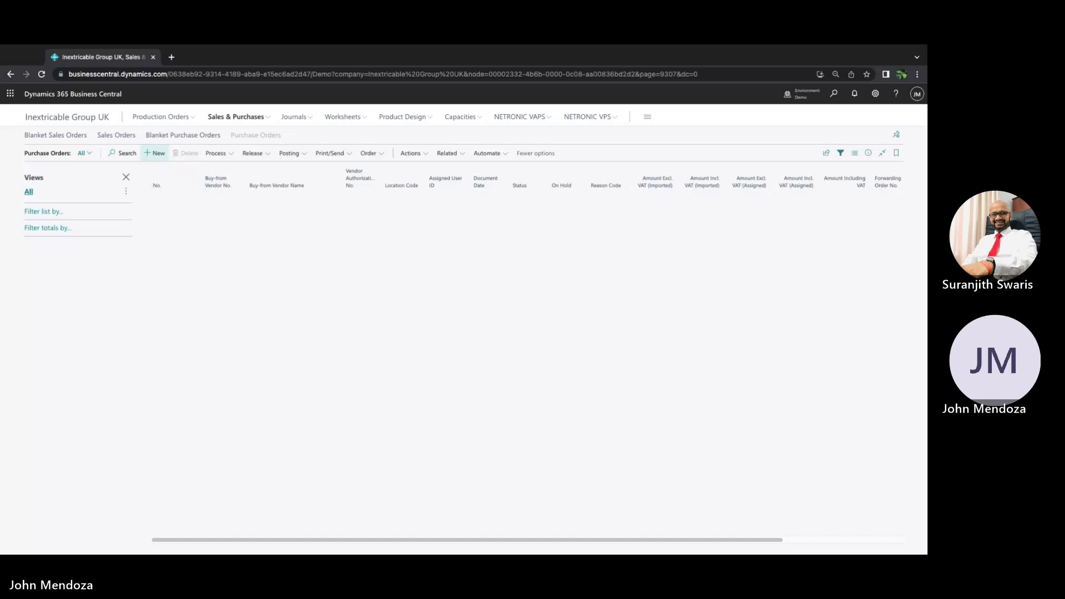
click(155, 153)
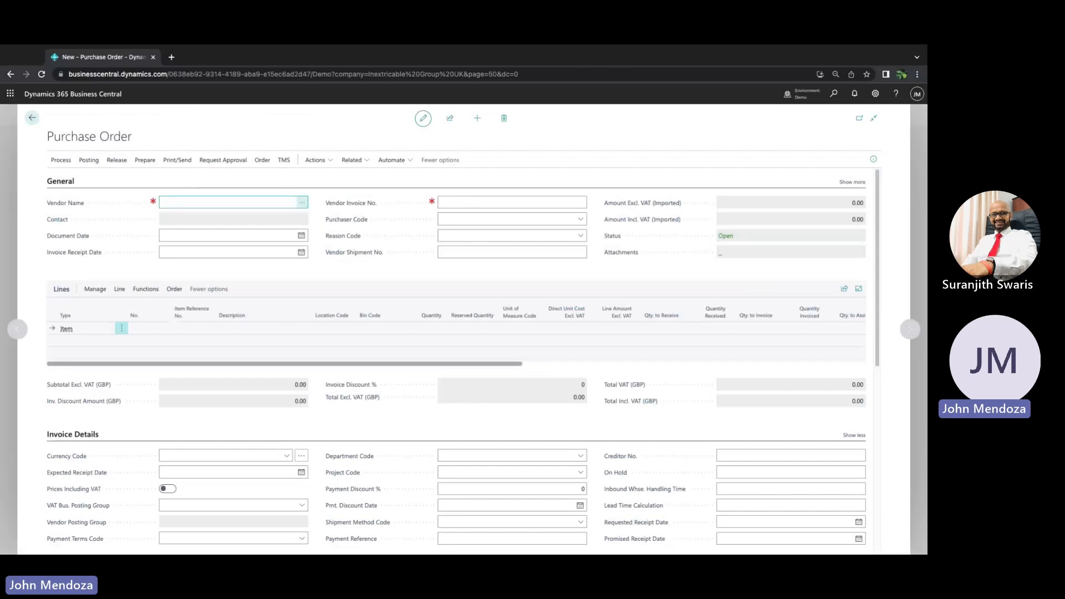
click(302, 203)
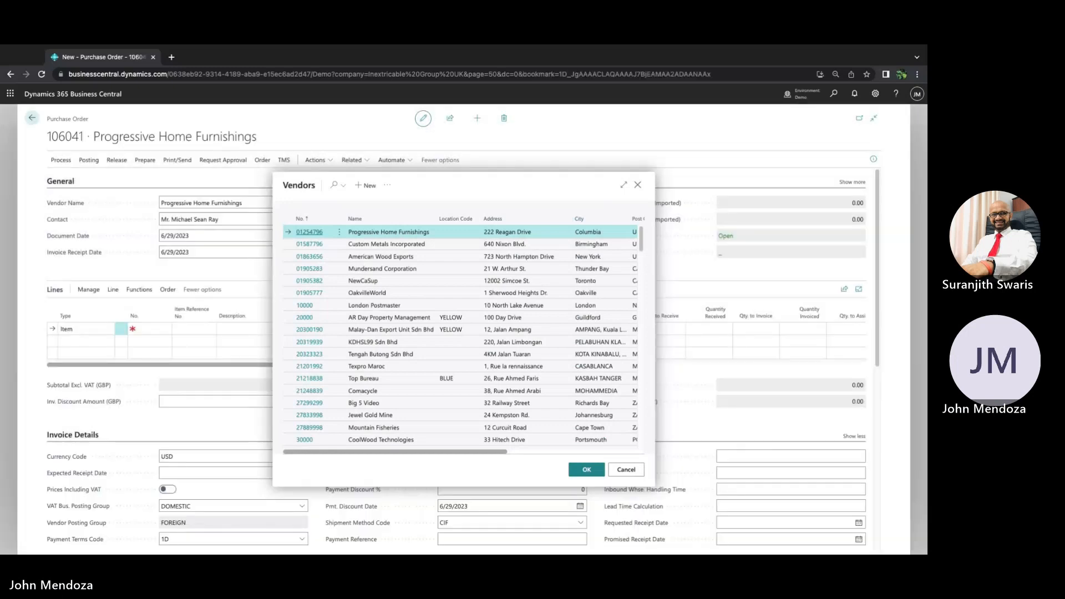
click(150, 331)
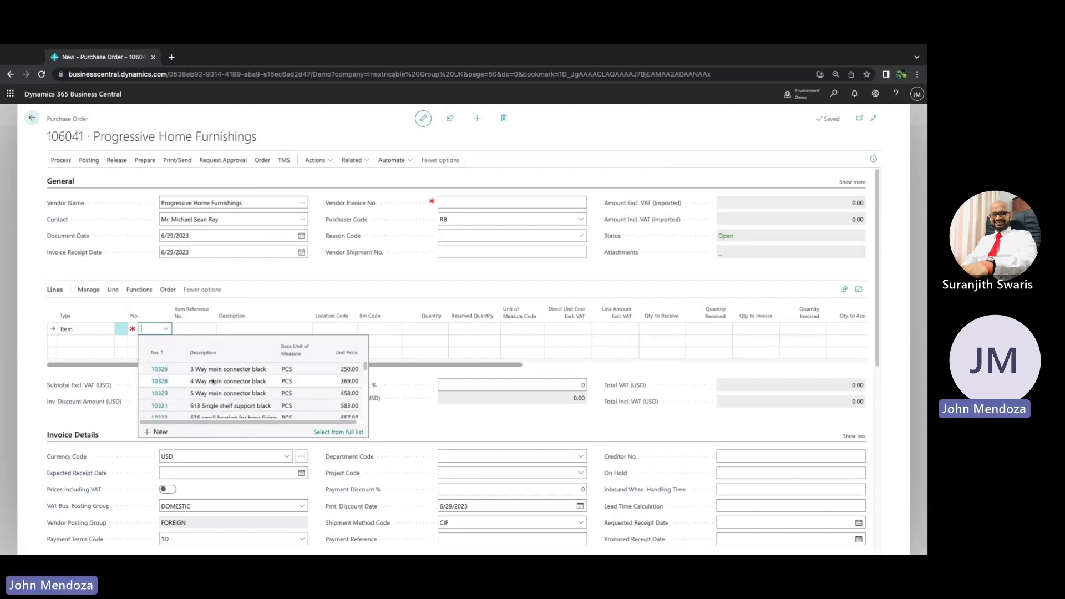
Add a line for item 10520 at location WHITE with a quantity of 10
scroll(213, 382, down, 10)
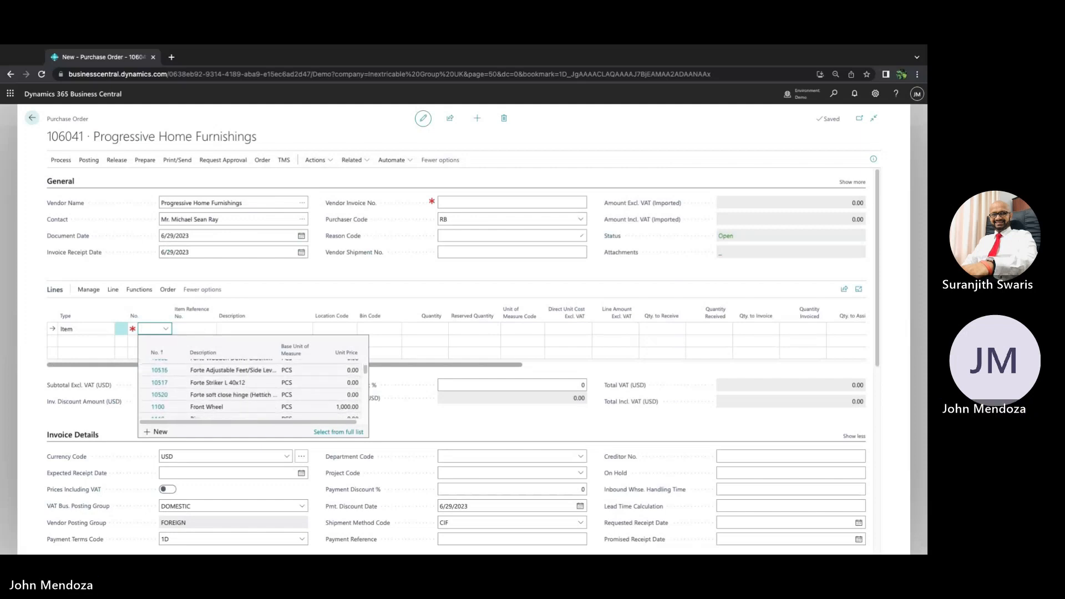
scroll(172, 377, down, 2)
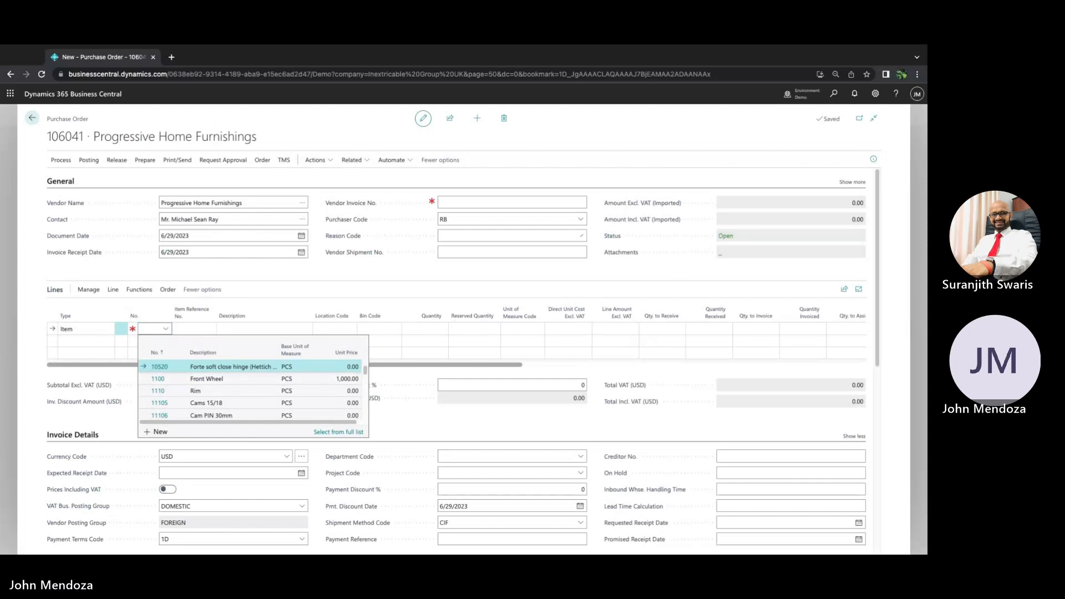
click(233, 366)
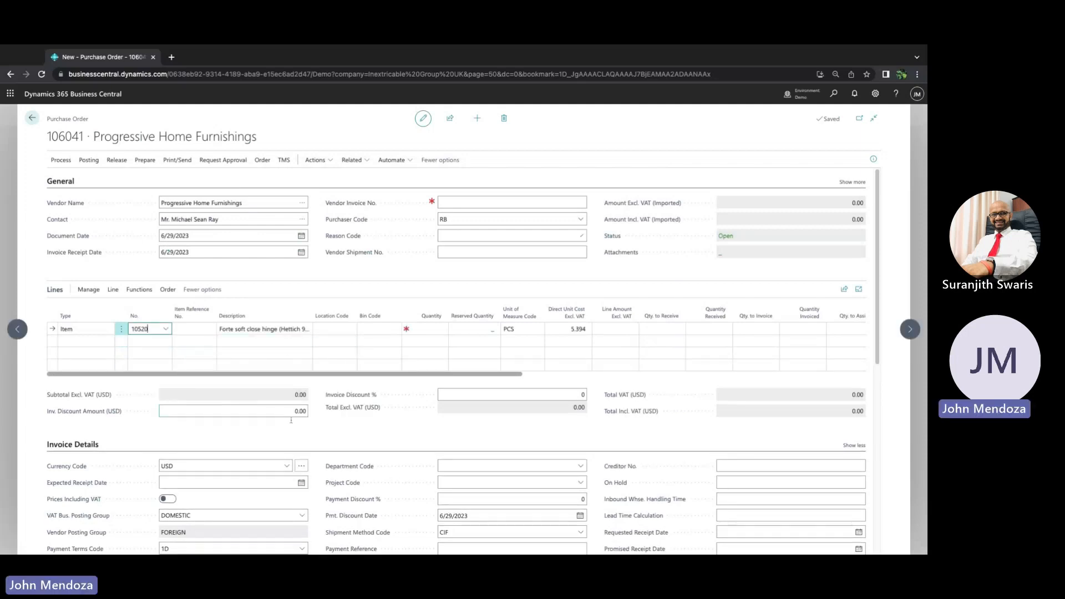
click(330, 328)
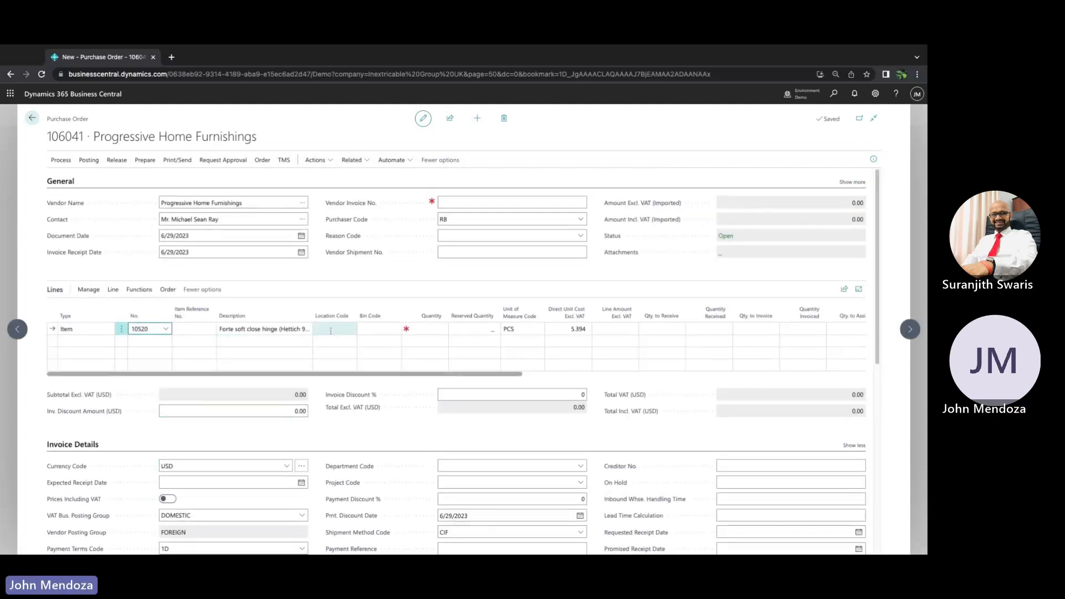
click(330, 329)
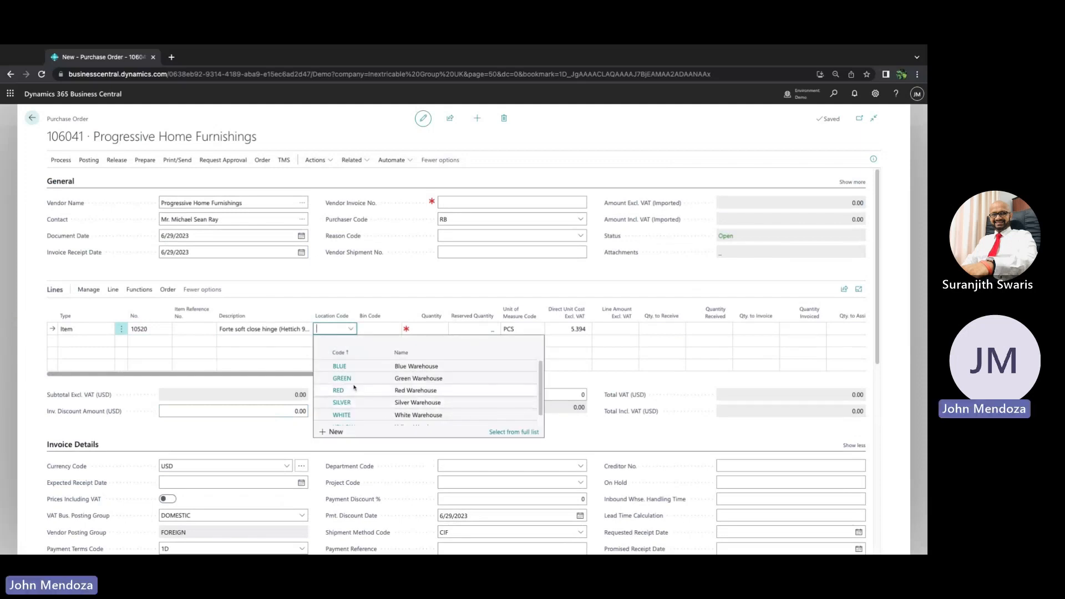
click(342, 415)
click(380, 333)
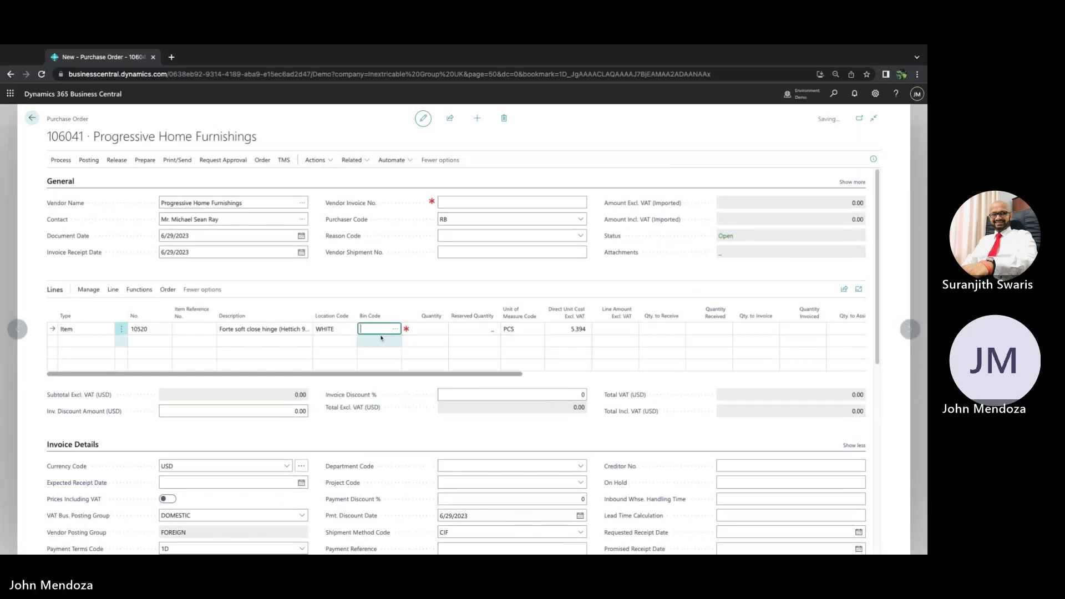
key(Tab)
text(1)
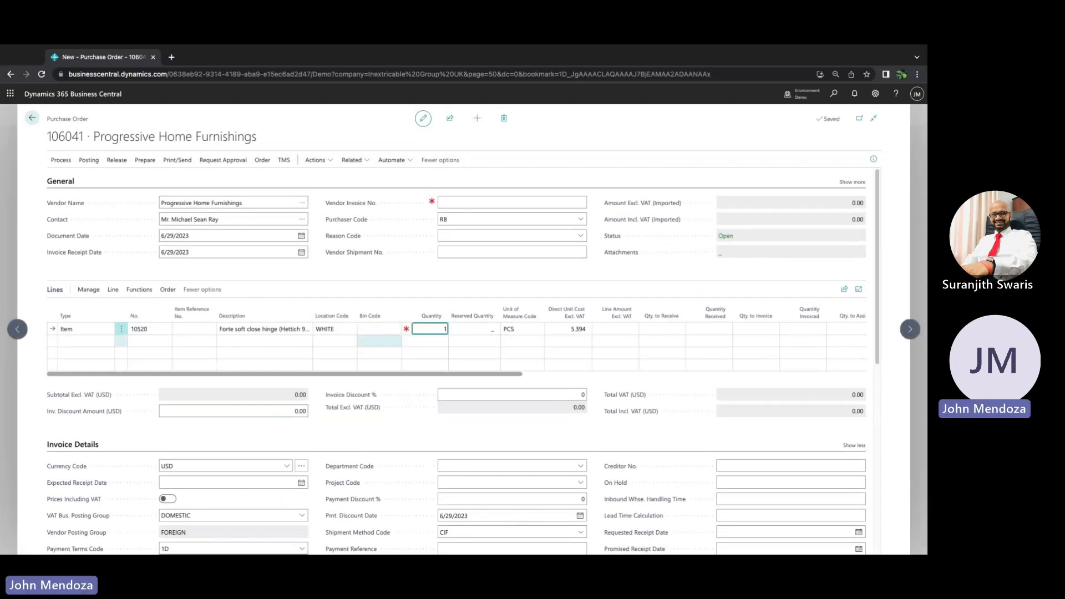
text(0)
key(Tab)
key(Tab)
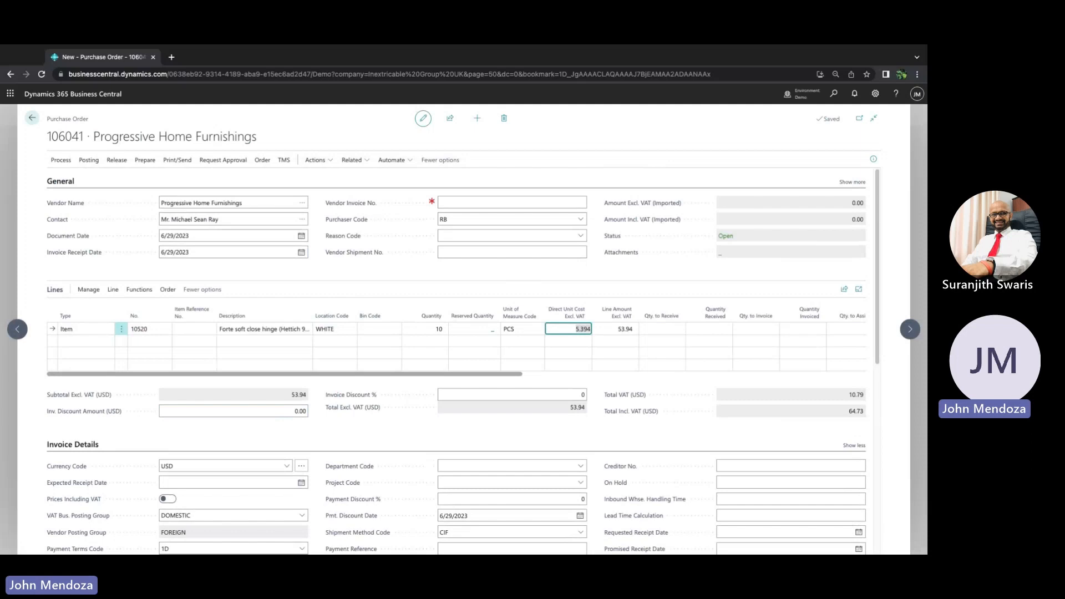
Release the purchase order and return to the purchase orders list
click(118, 161)
click(71, 181)
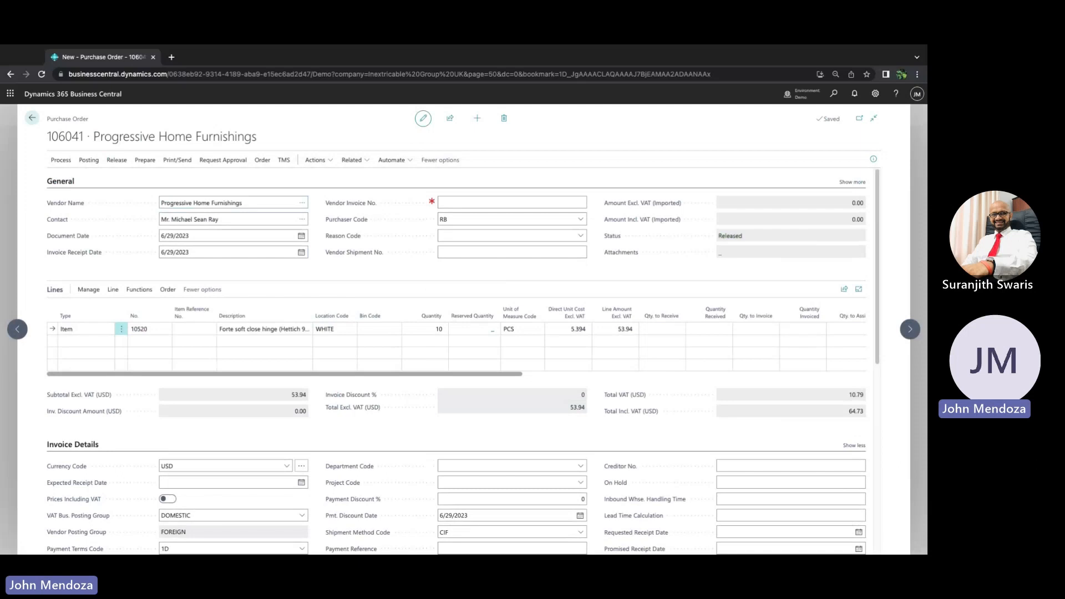
click(32, 118)
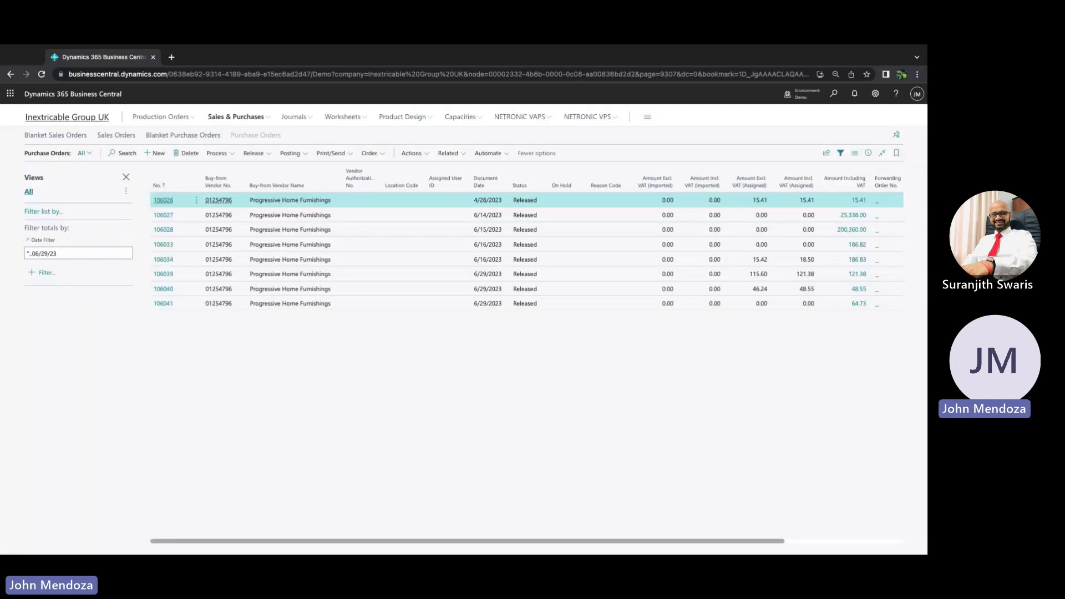
Search for and open the Warehouse Receipts list
click(78, 117)
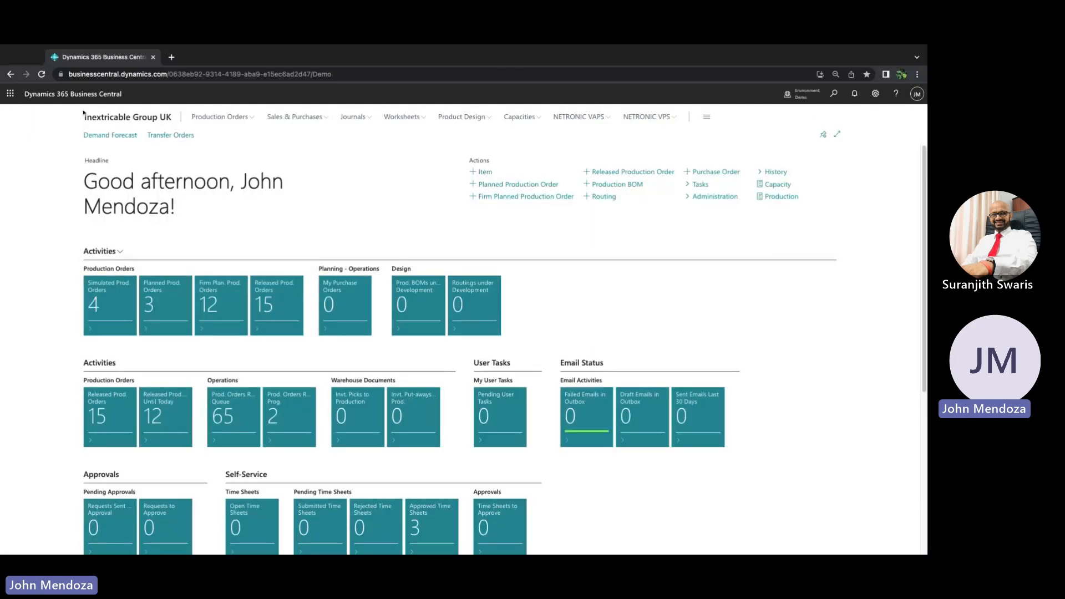
click(834, 94)
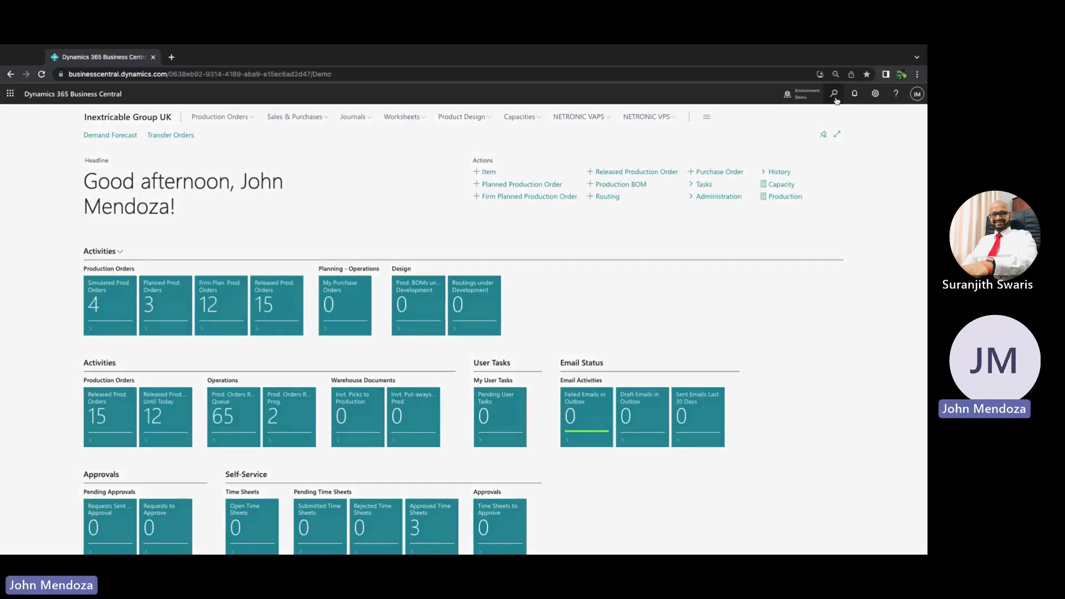
text(warehoure)
key(BackSpace)
key(BackSpace)
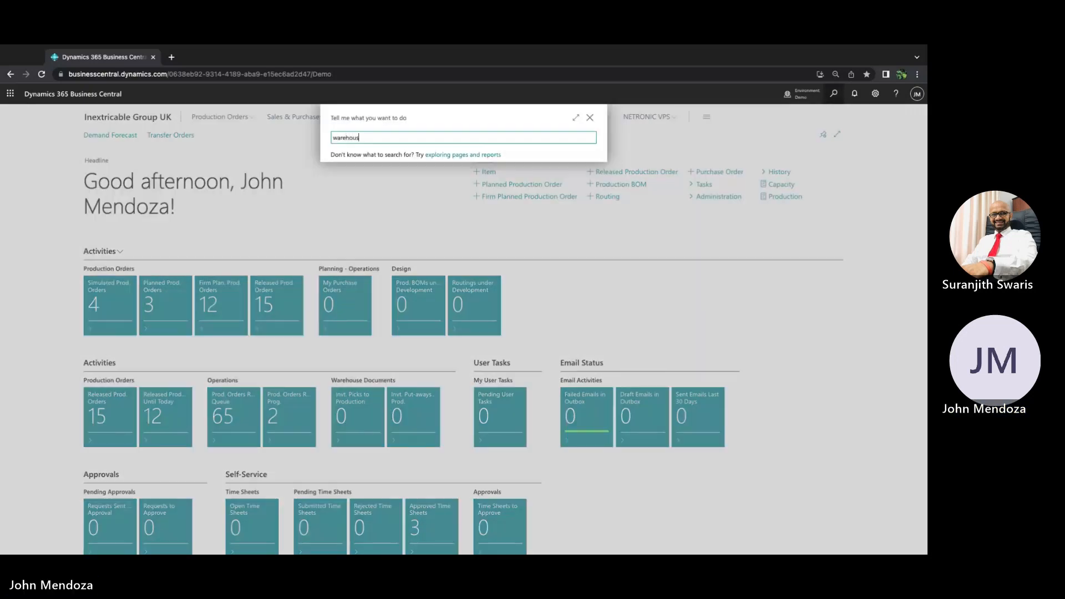
text(se recei)
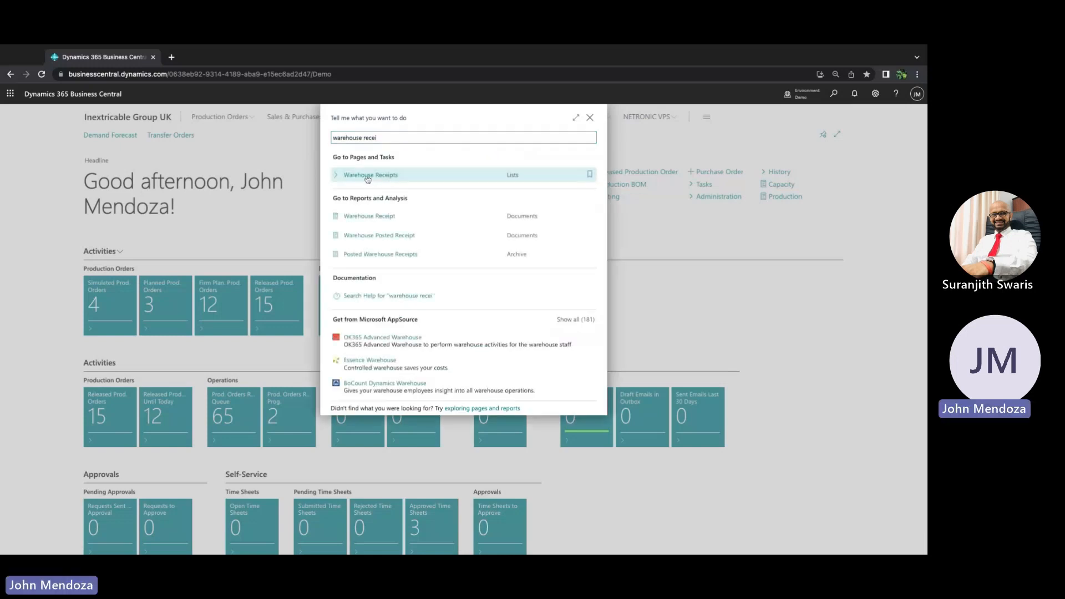
click(367, 175)
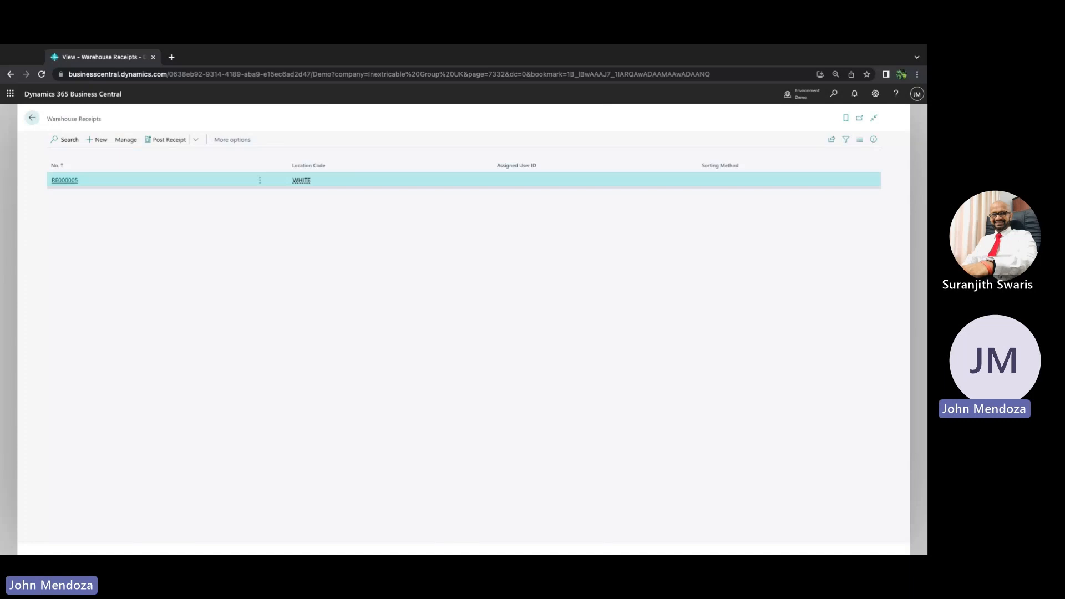
Create a new warehouse receipt with location code WHITE
click(99, 141)
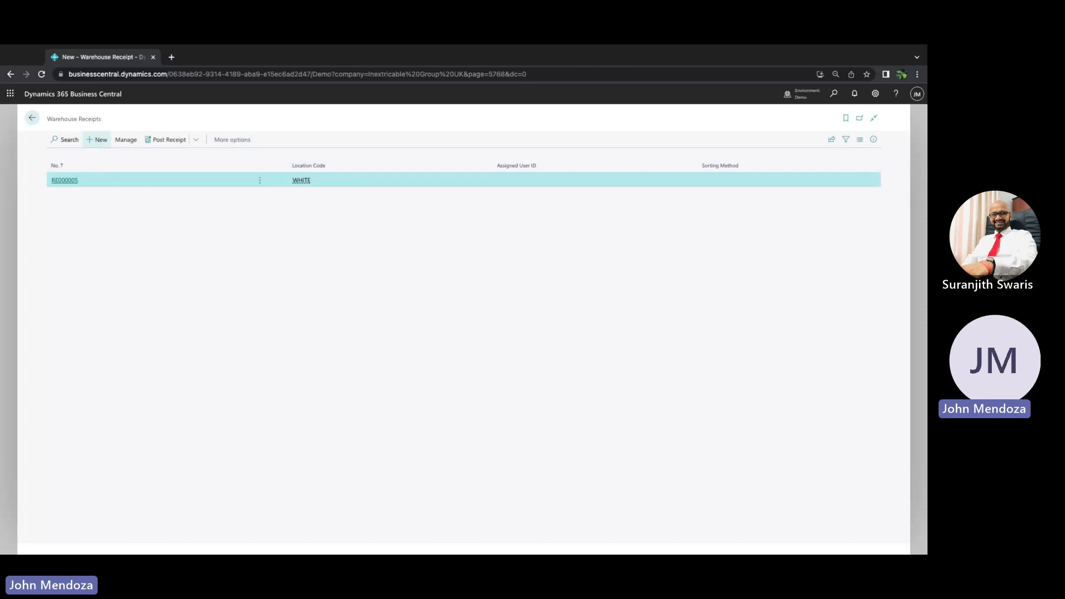
click(196, 219)
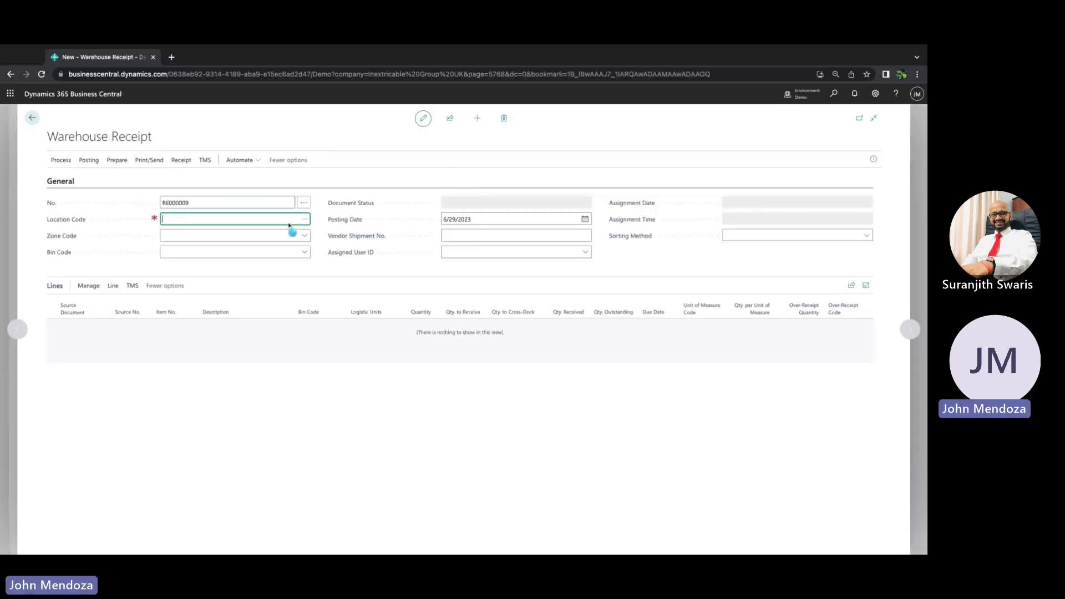
click(304, 220)
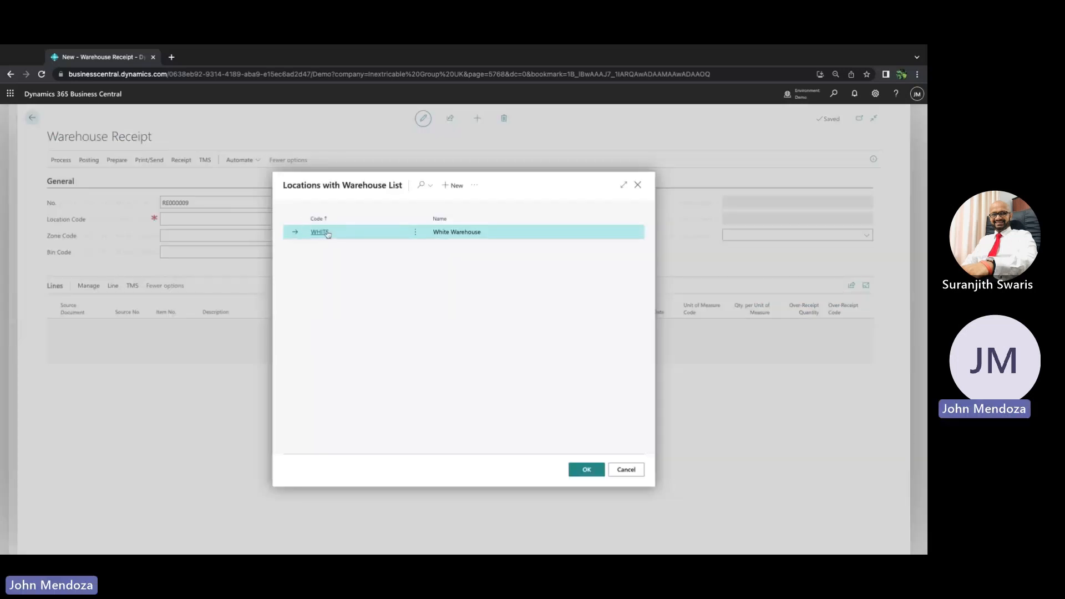
click(320, 232)
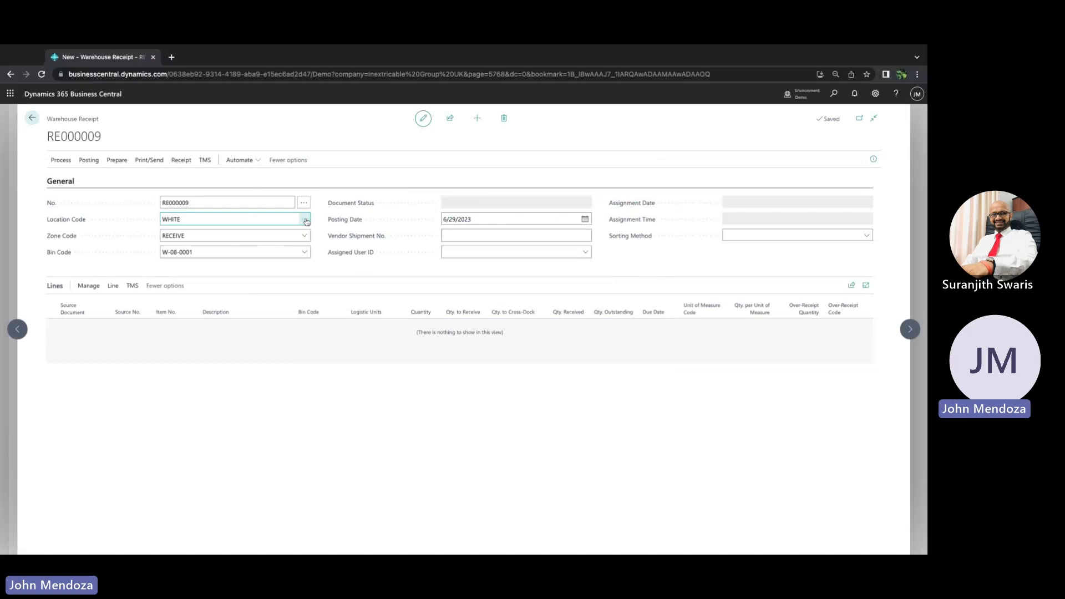
click(305, 221)
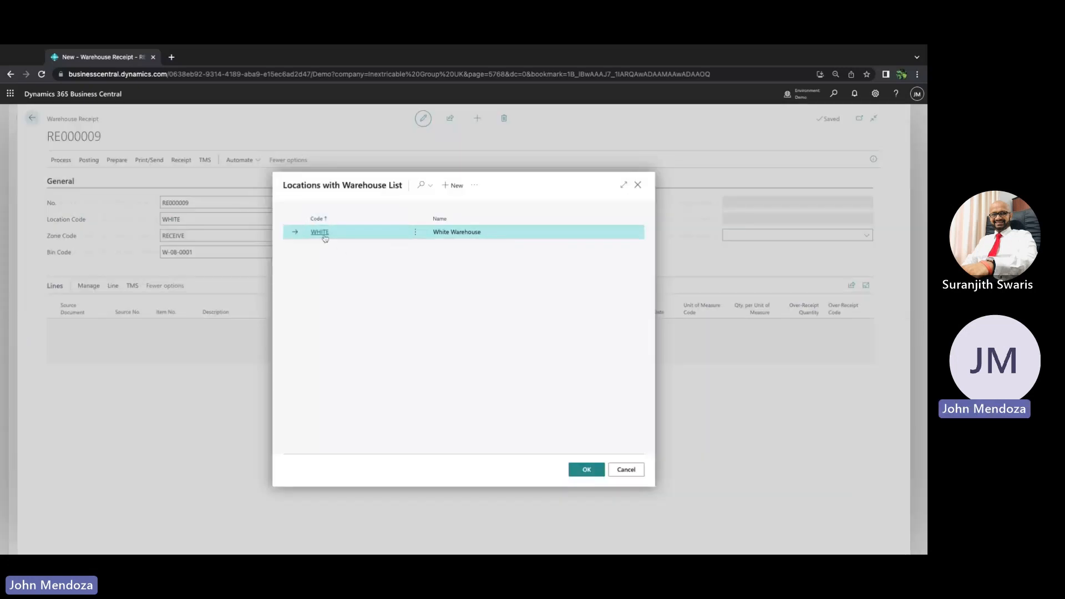
click(638, 185)
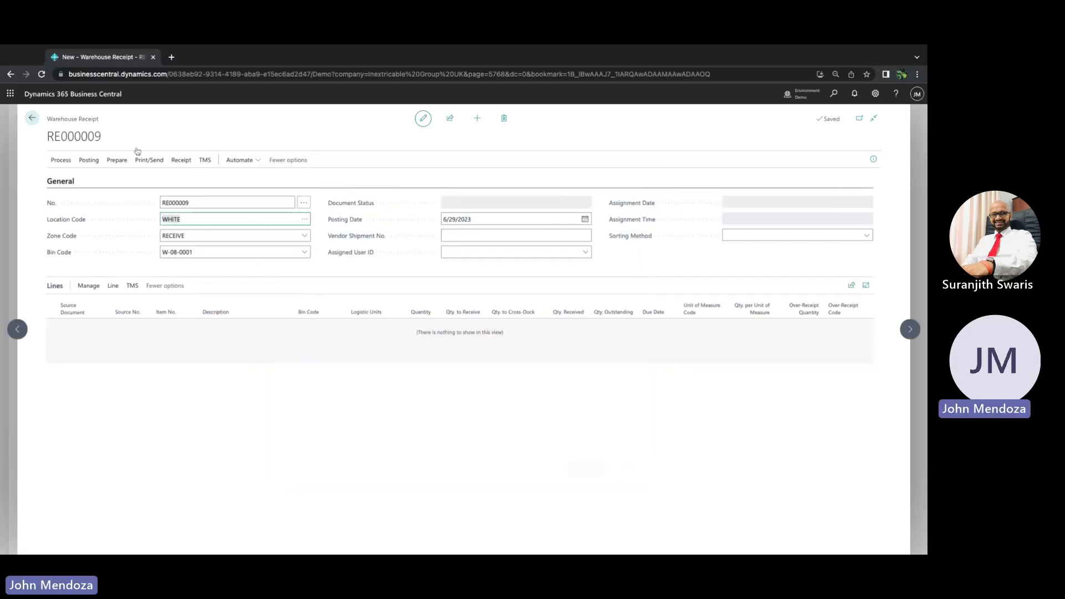
Get source documents into the receipt, choosing purchase order 106041
click(117, 161)
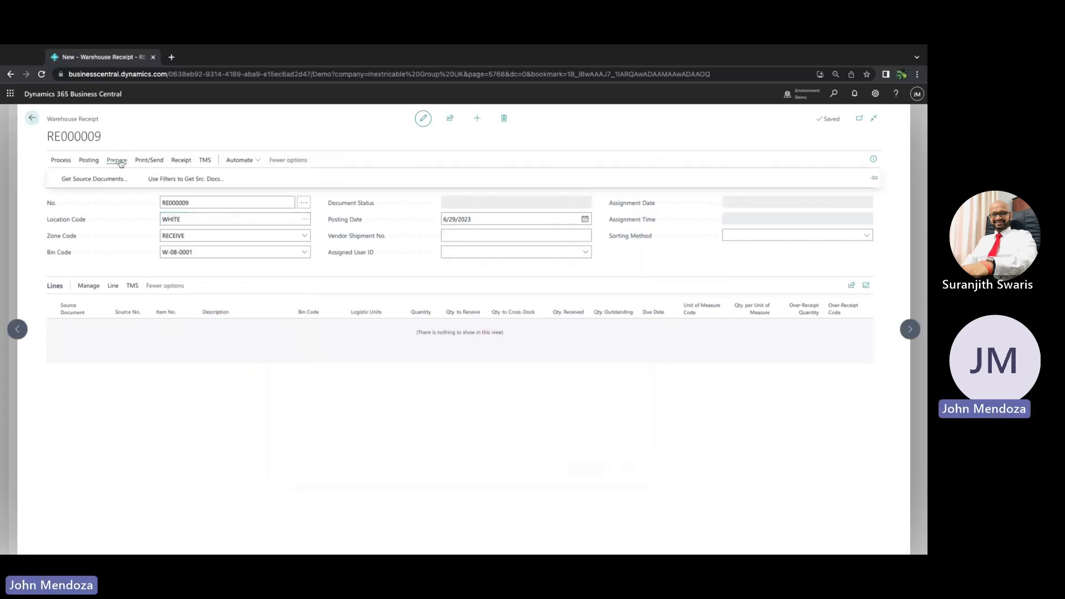
click(104, 179)
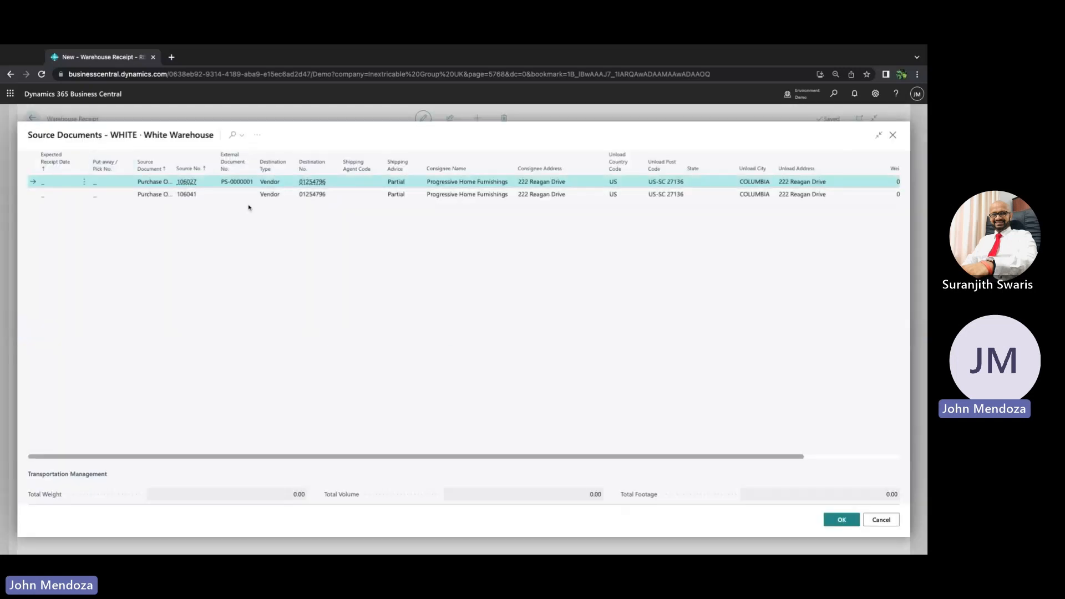
click(236, 196)
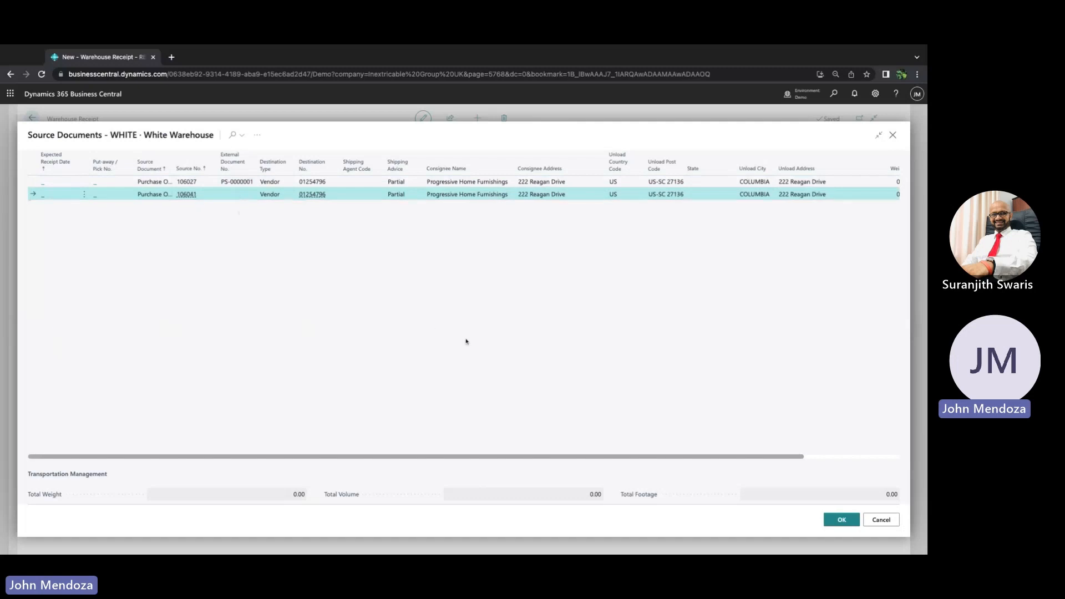
click(841, 521)
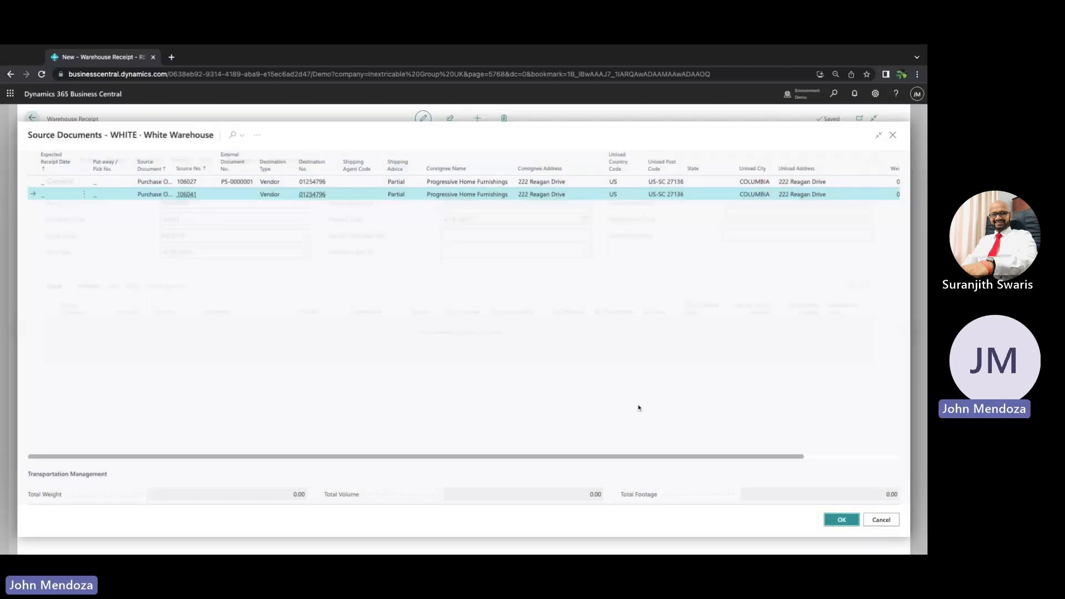
click(243, 323)
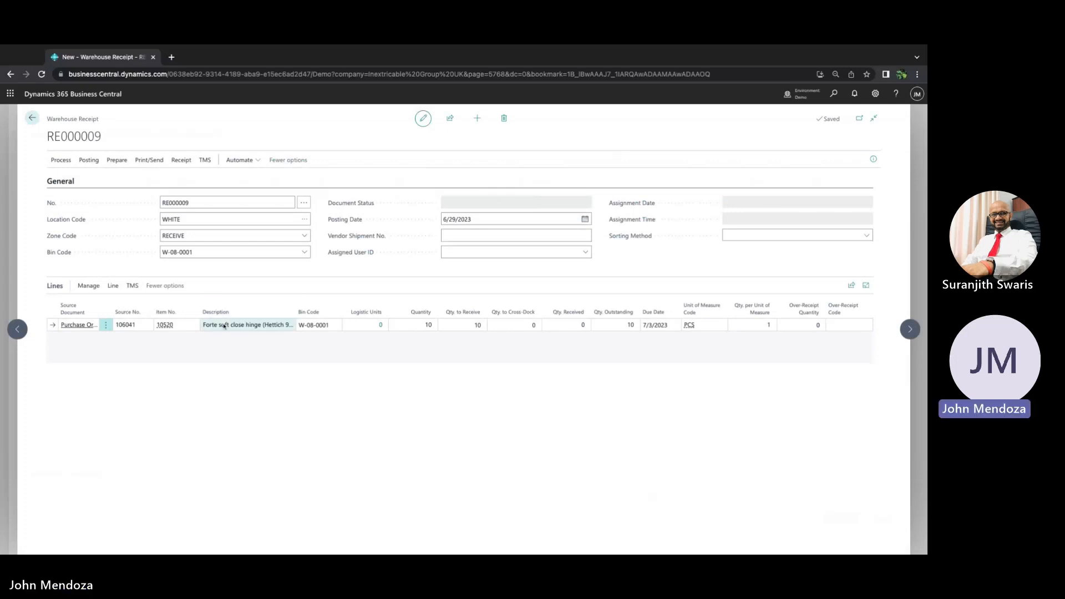
Review the zone code options and the receipt line's quantity to receive
click(305, 236)
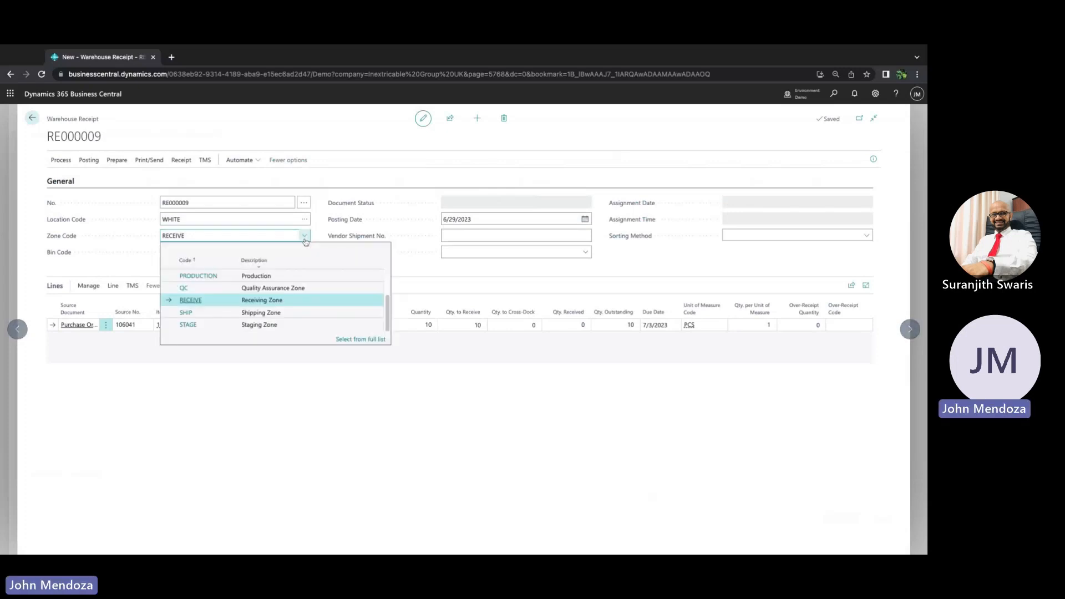
click(397, 253)
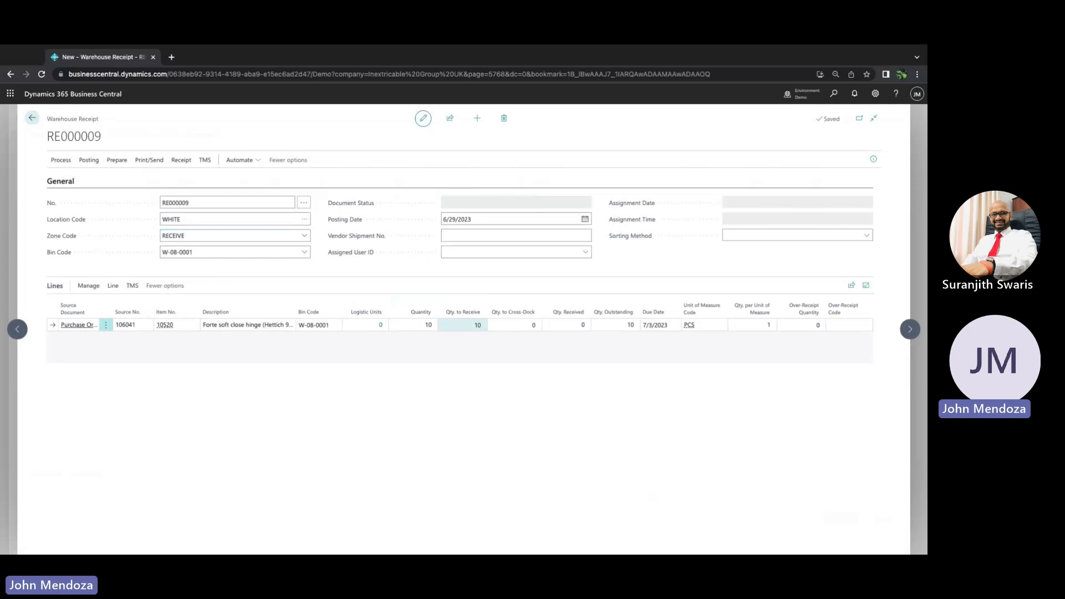
click(463, 326)
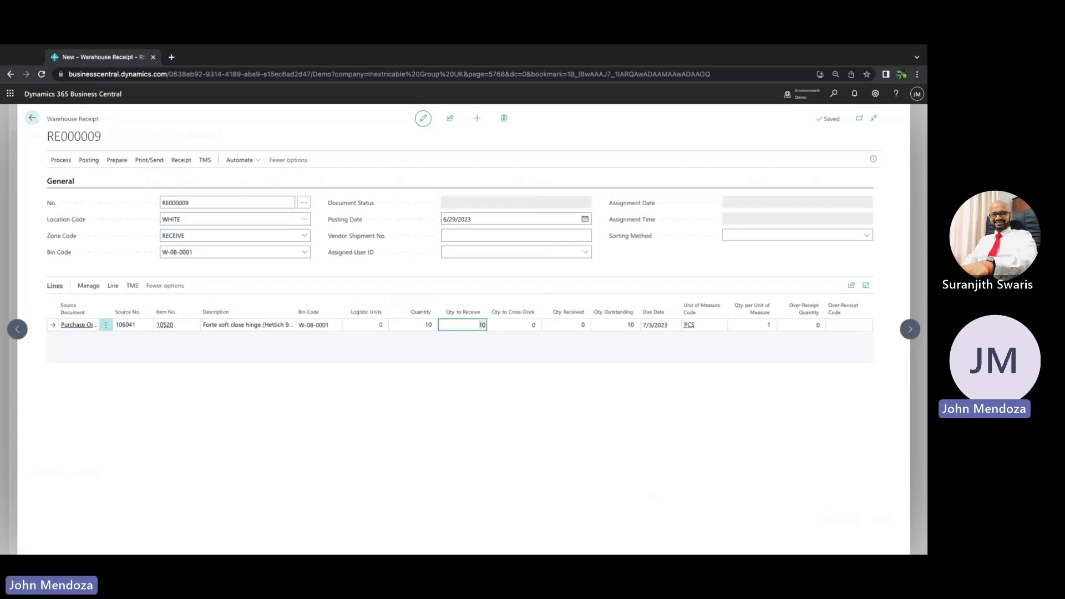
Set the receipt line's quantity to receive to 7 and the vendor shipment number to PS-000000001
text(7)
key(Tab)
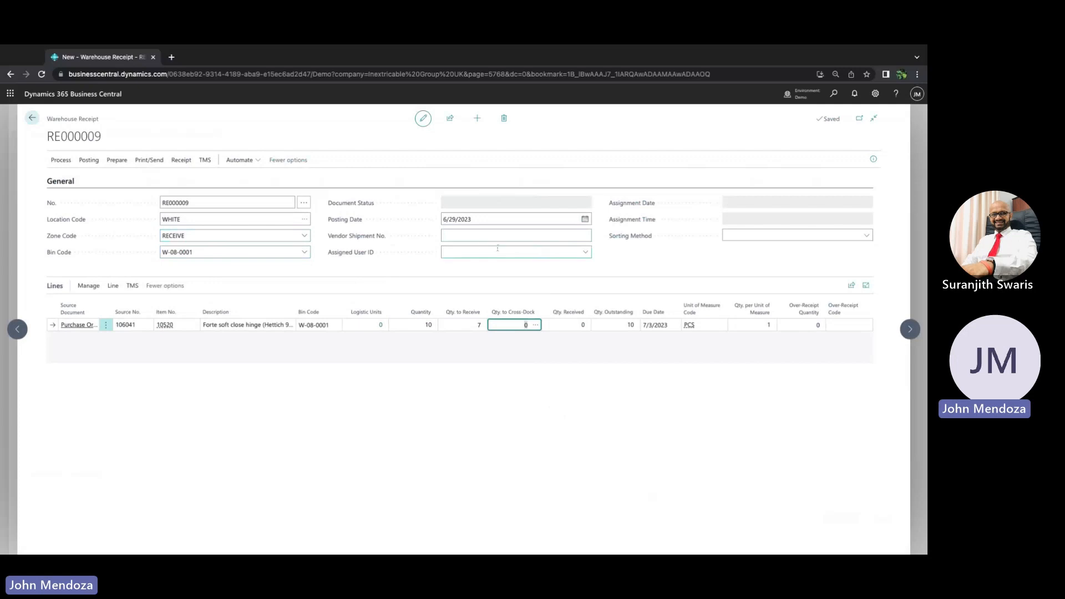
click(463, 236)
text(P)
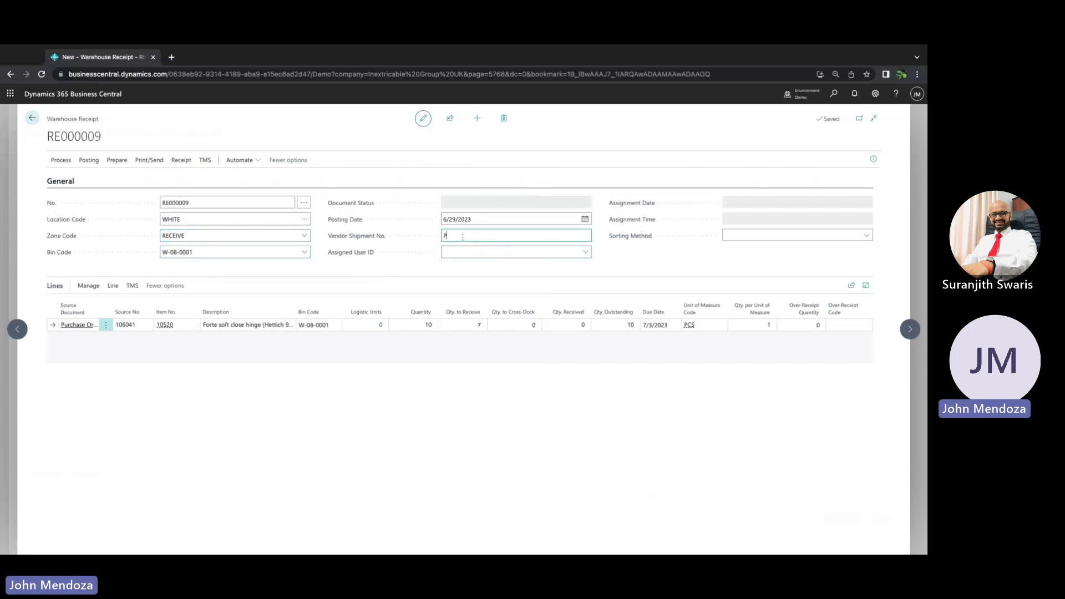
text(S-00000000)
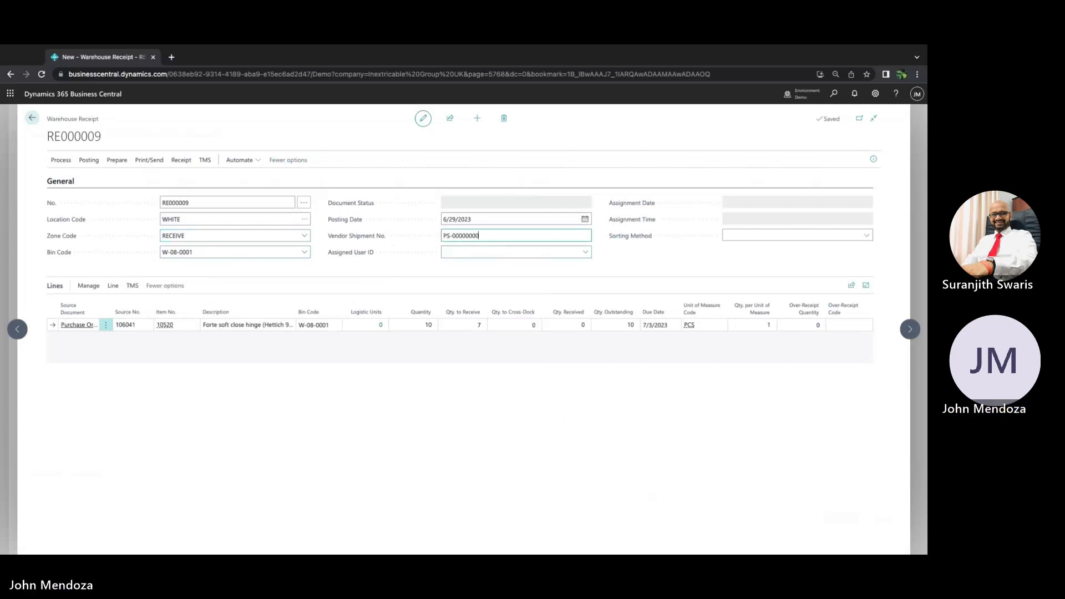
text(1)
key(Tab)
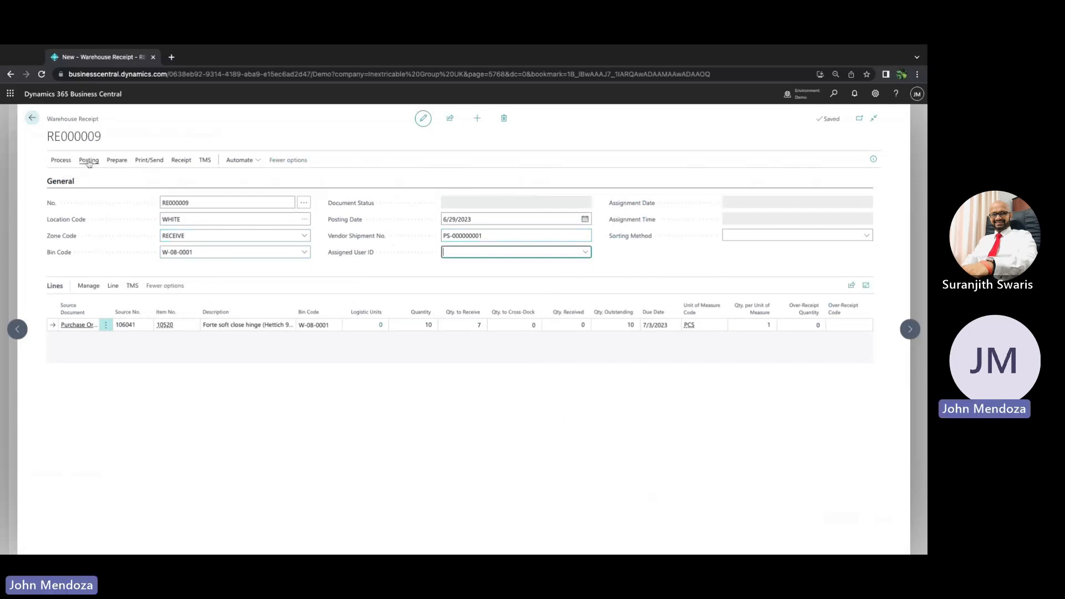
Post the warehouse receipt and acknowledge the confirmation
click(88, 161)
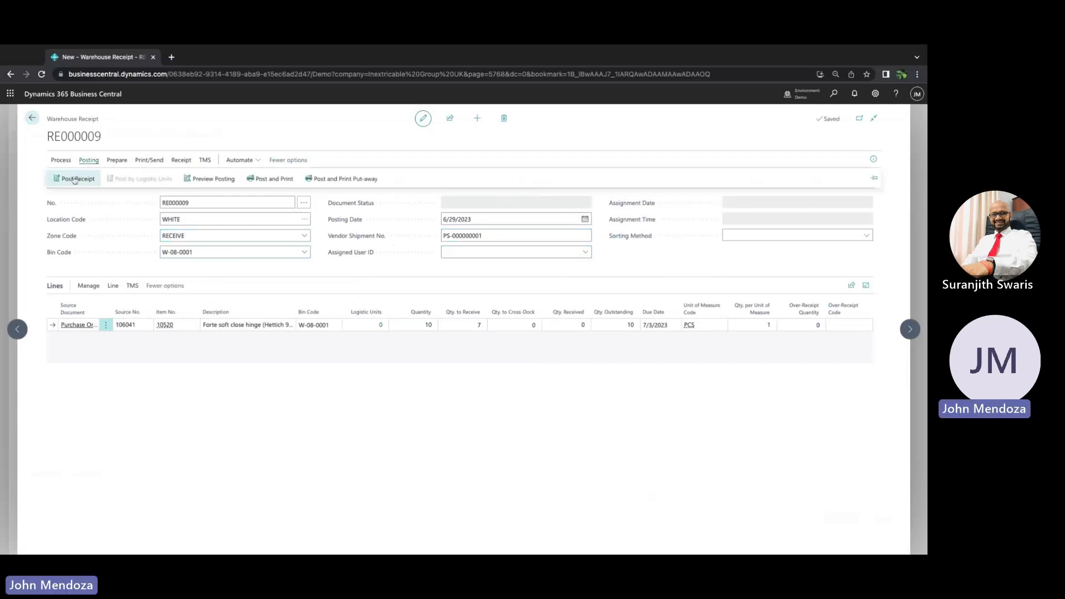
click(73, 179)
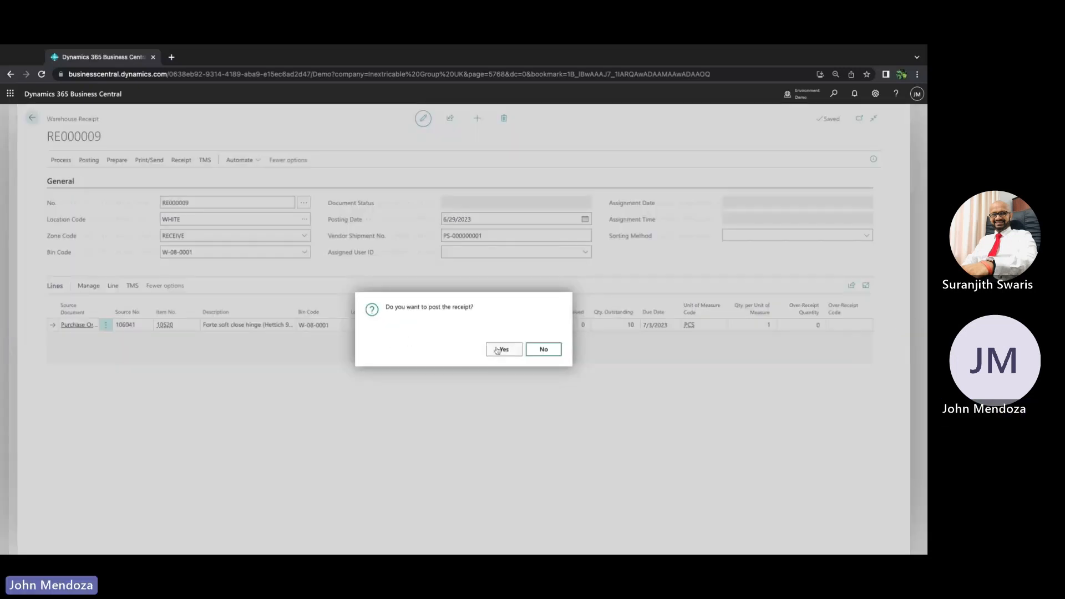
click(497, 350)
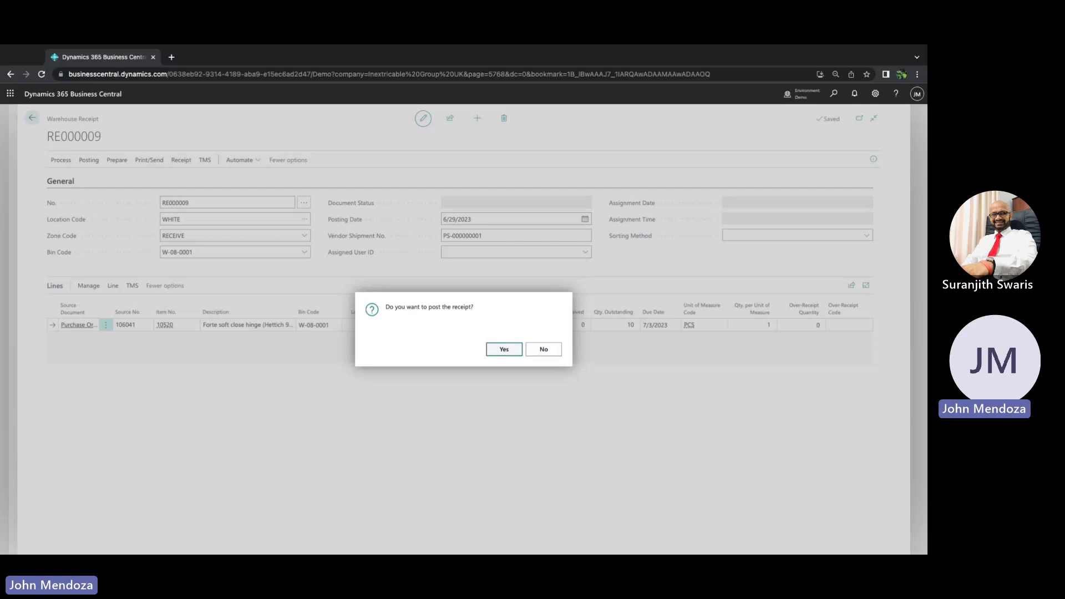
key(Return)
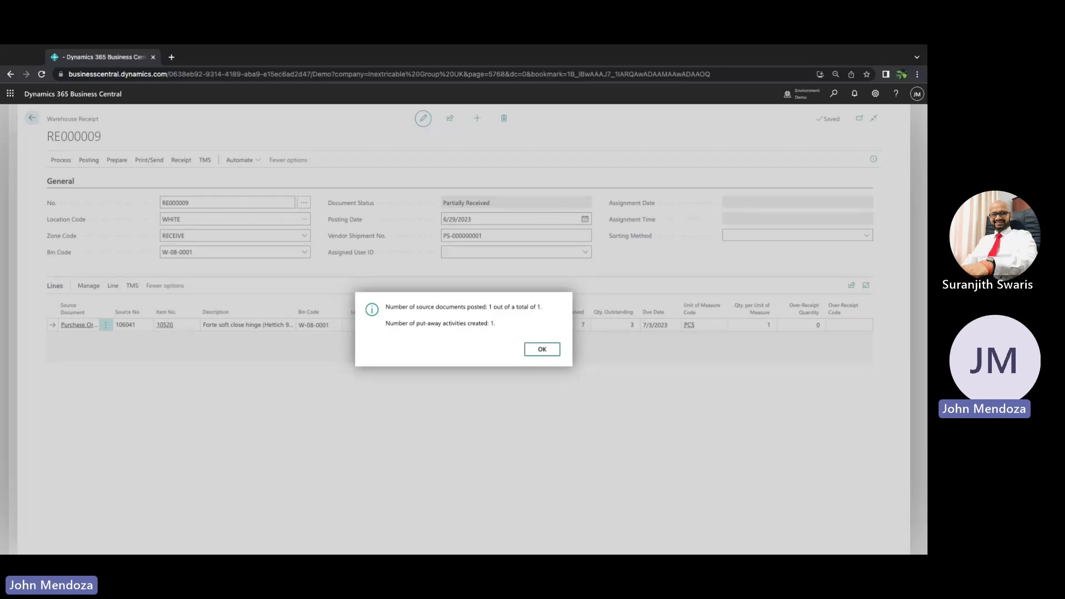
click(534, 353)
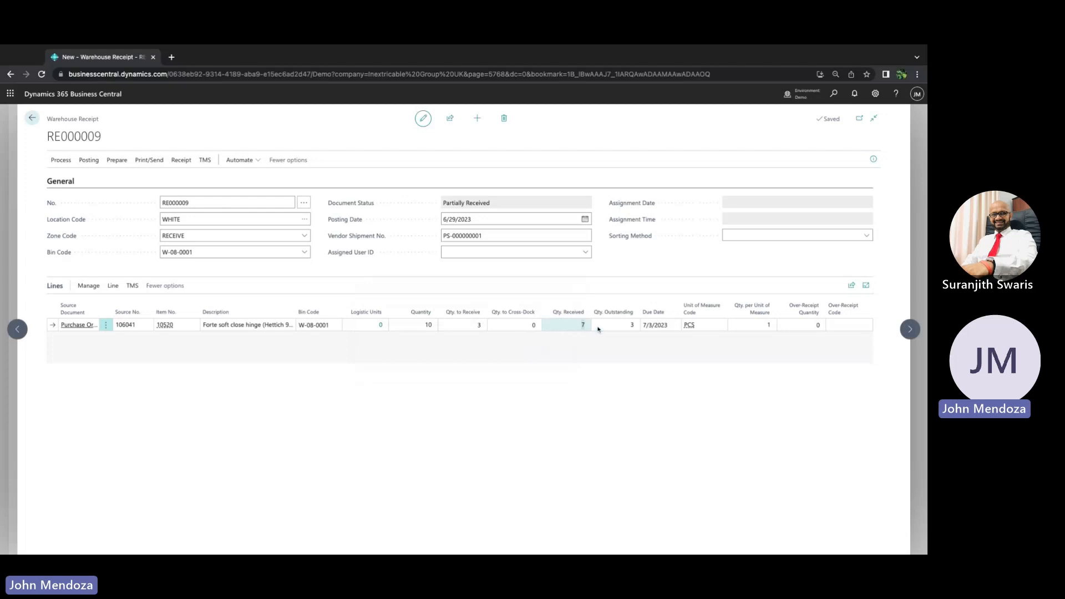
Open the item card for item 10520 from the receipt line
click(630, 328)
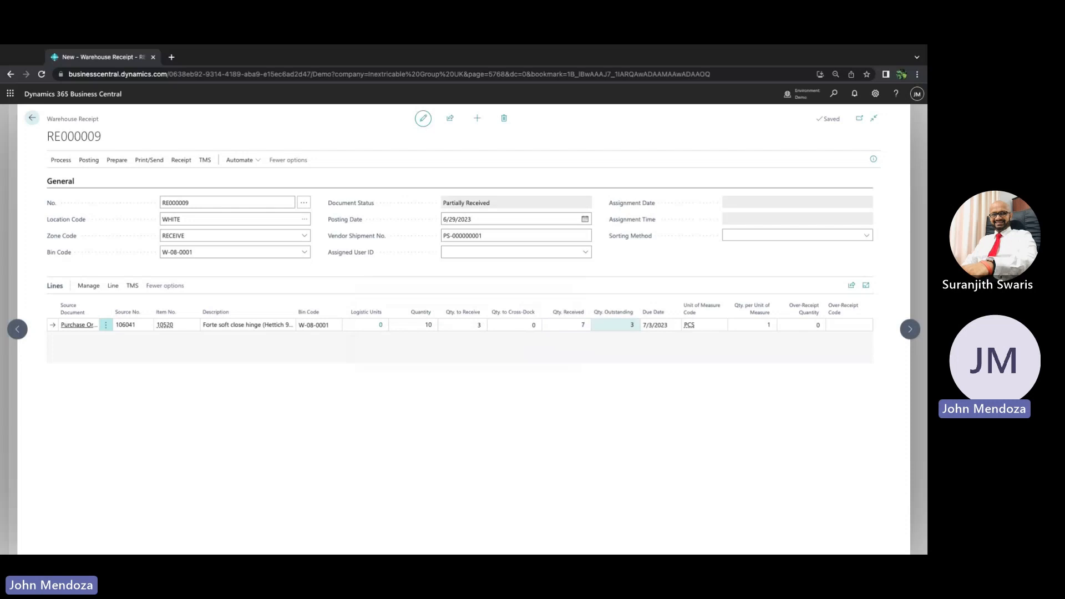
click(165, 328)
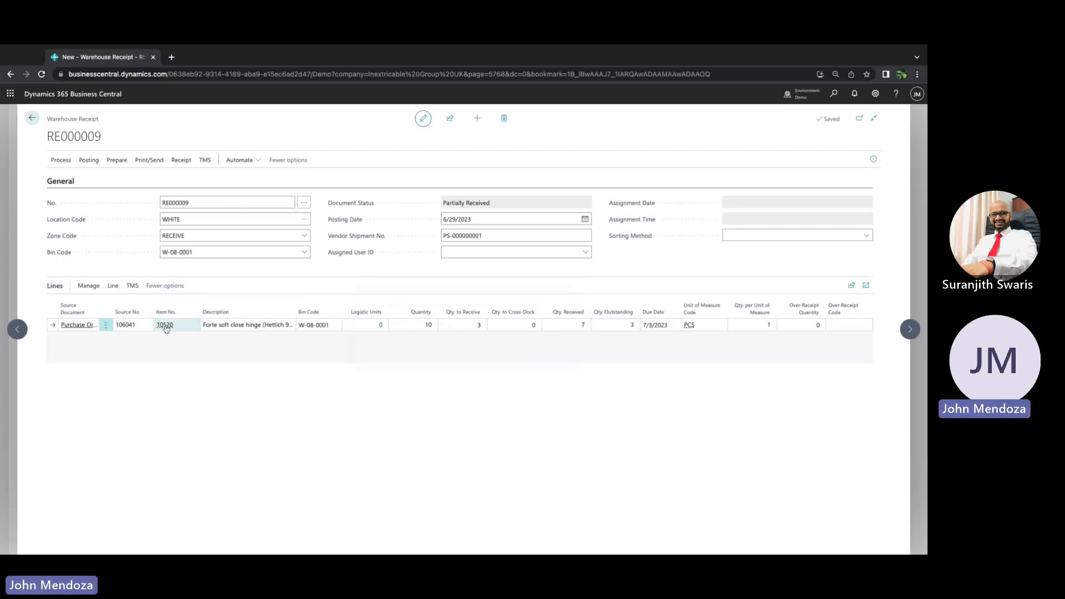
mouse_move(165, 327)
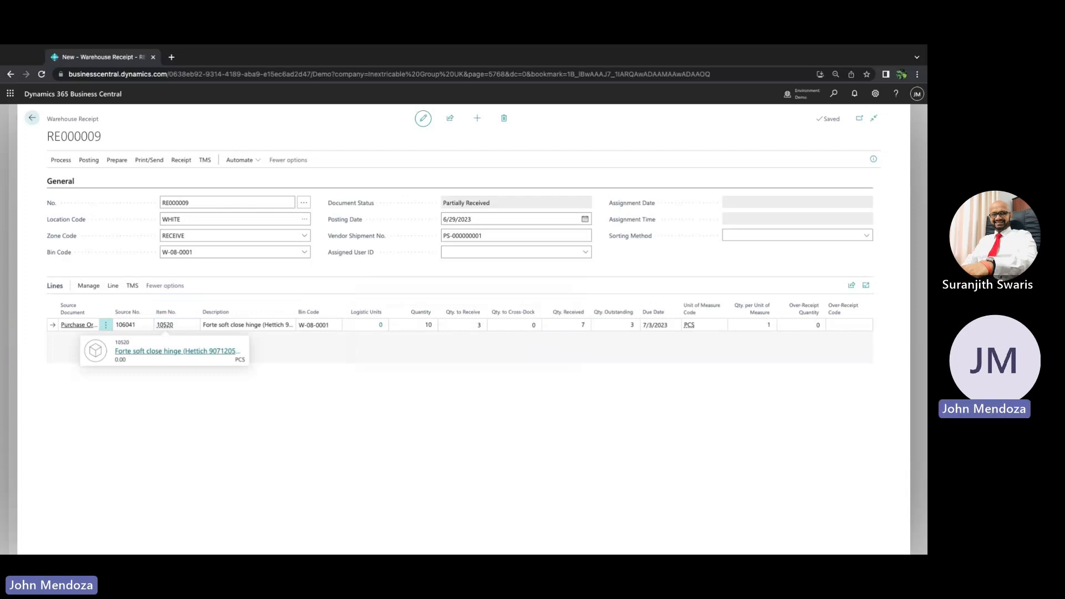
click(178, 351)
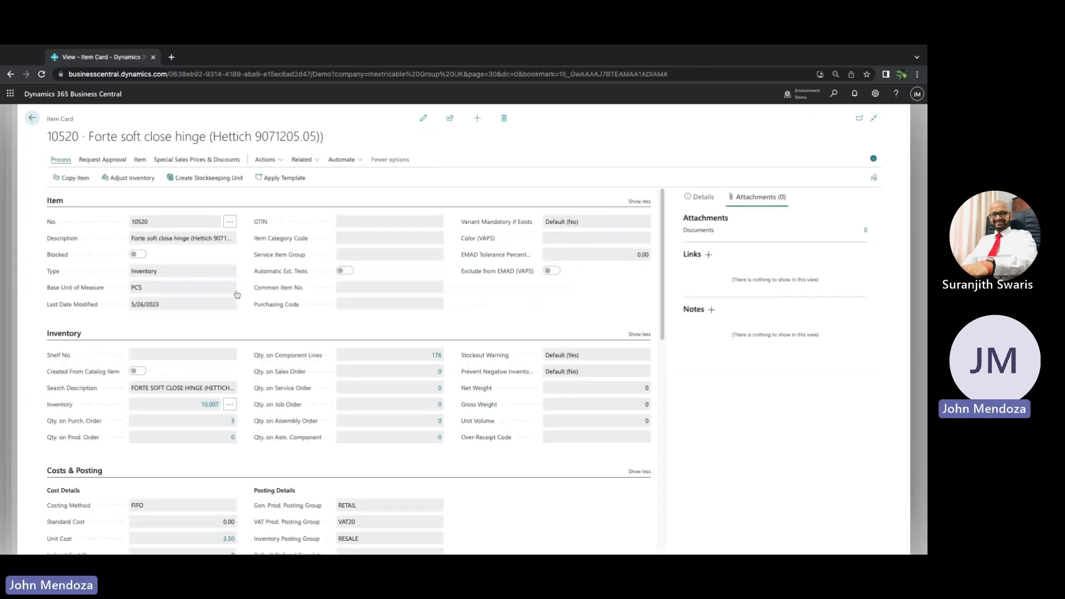
Review the item's inventory ledger entries, then close them
scroll(185, 361, down, 1)
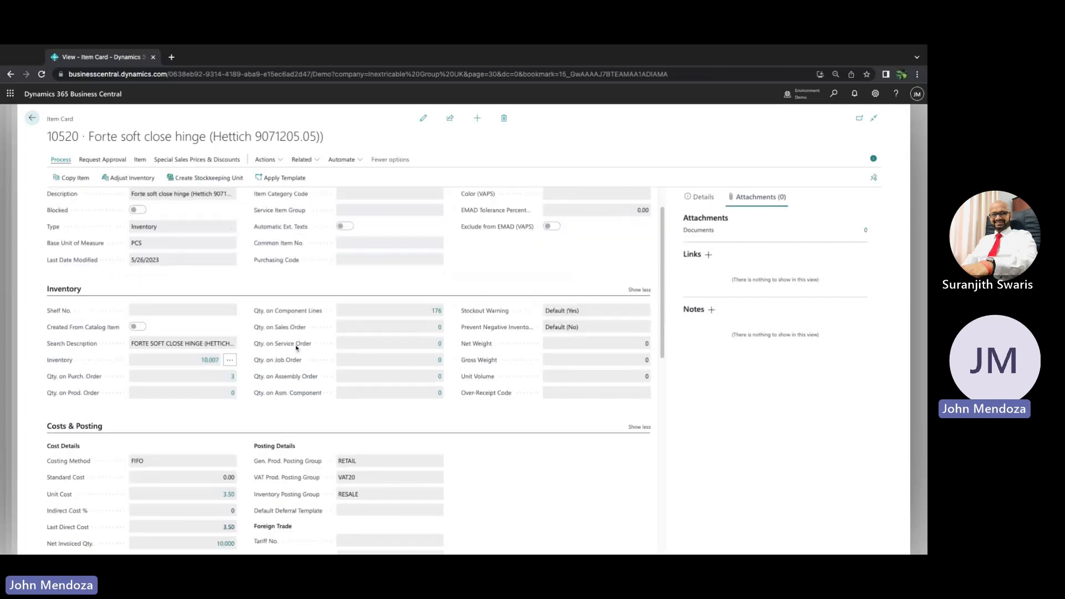
click(209, 361)
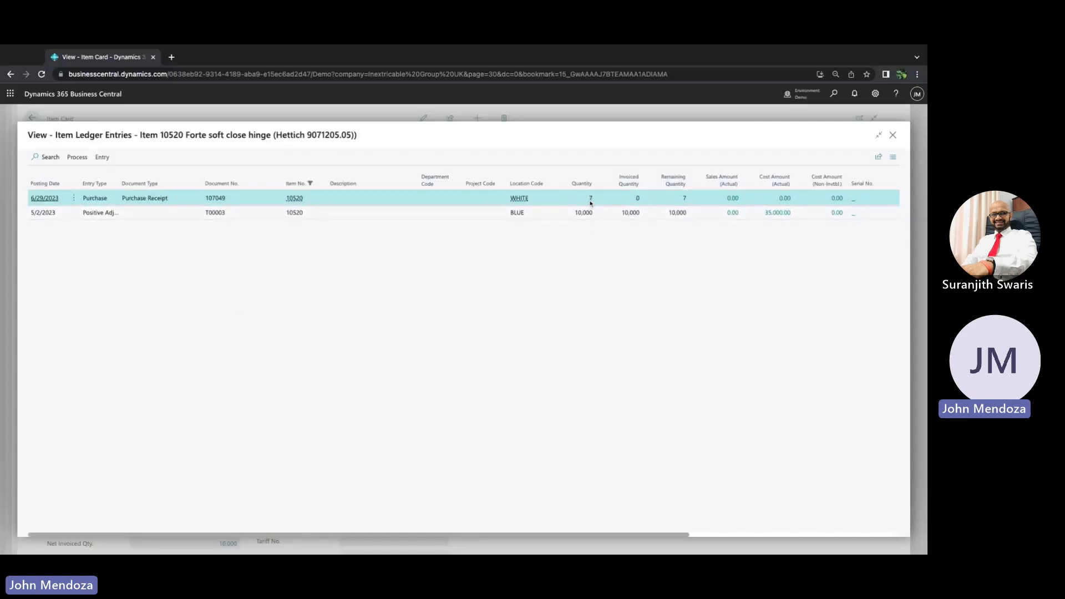
click(894, 135)
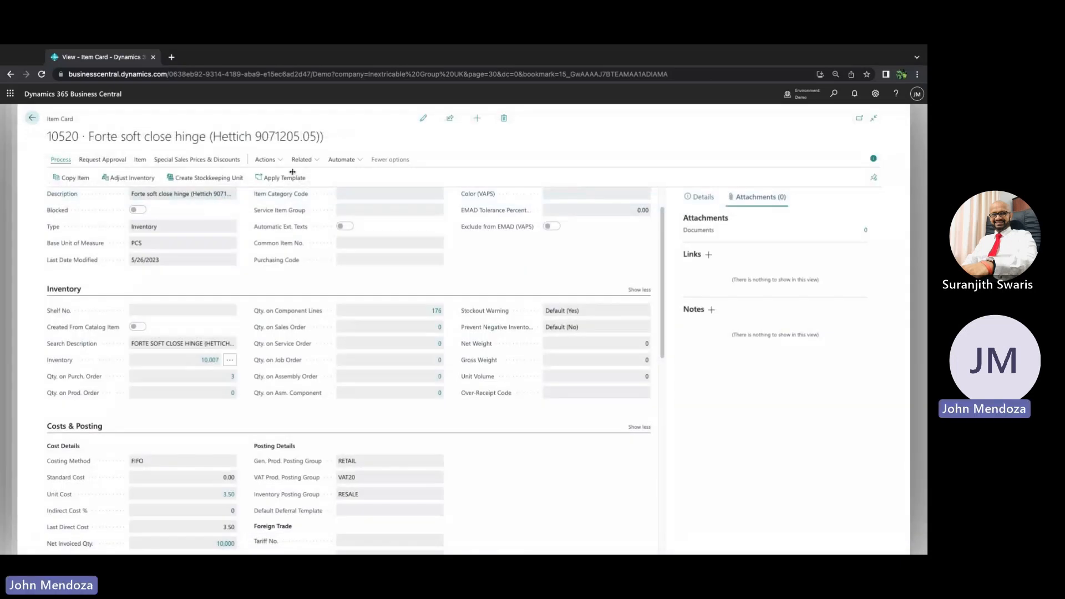
Open the item's warehouse bin contents and review the available bin codes for location WHITE
click(301, 162)
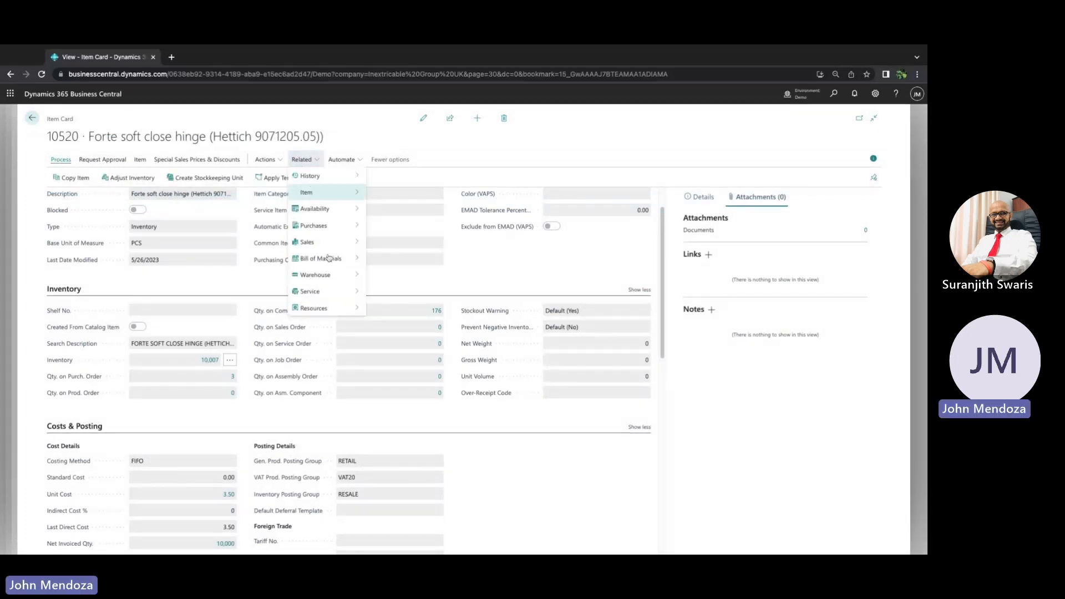
mouse_move(329, 276)
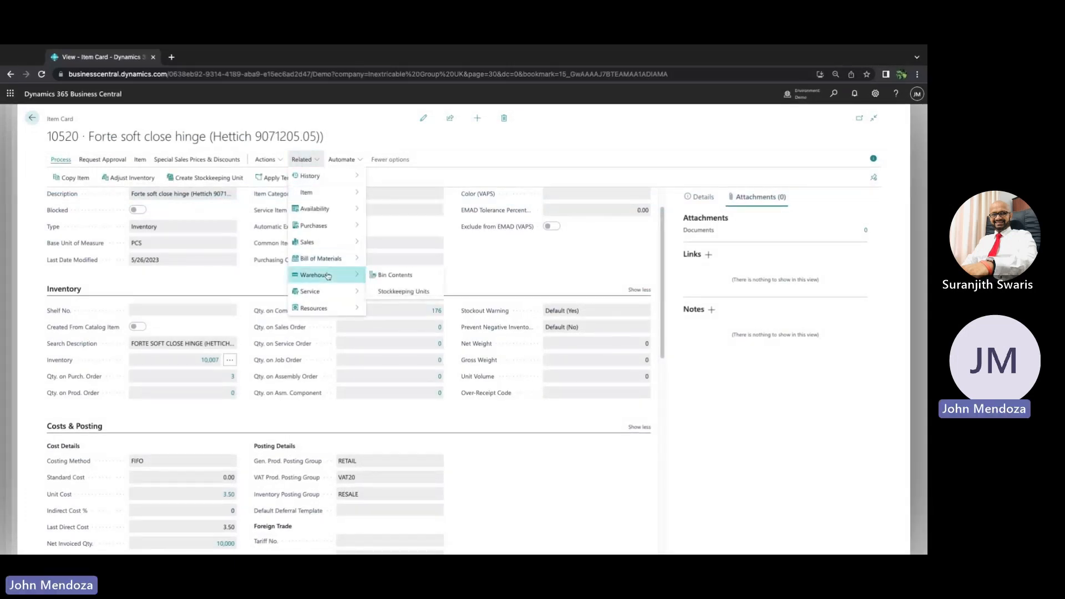
click(385, 276)
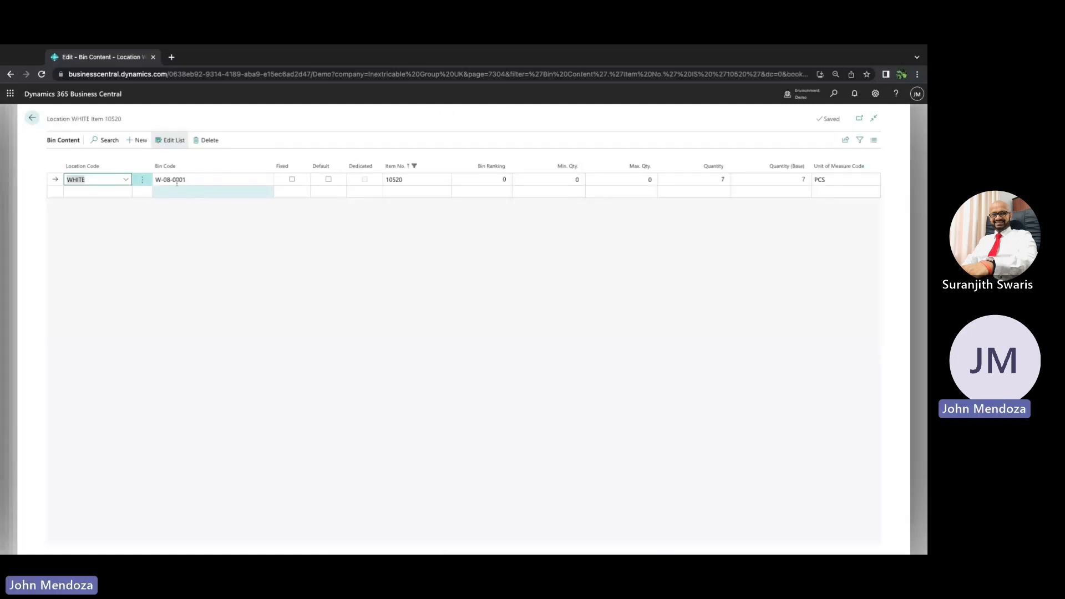
click(177, 181)
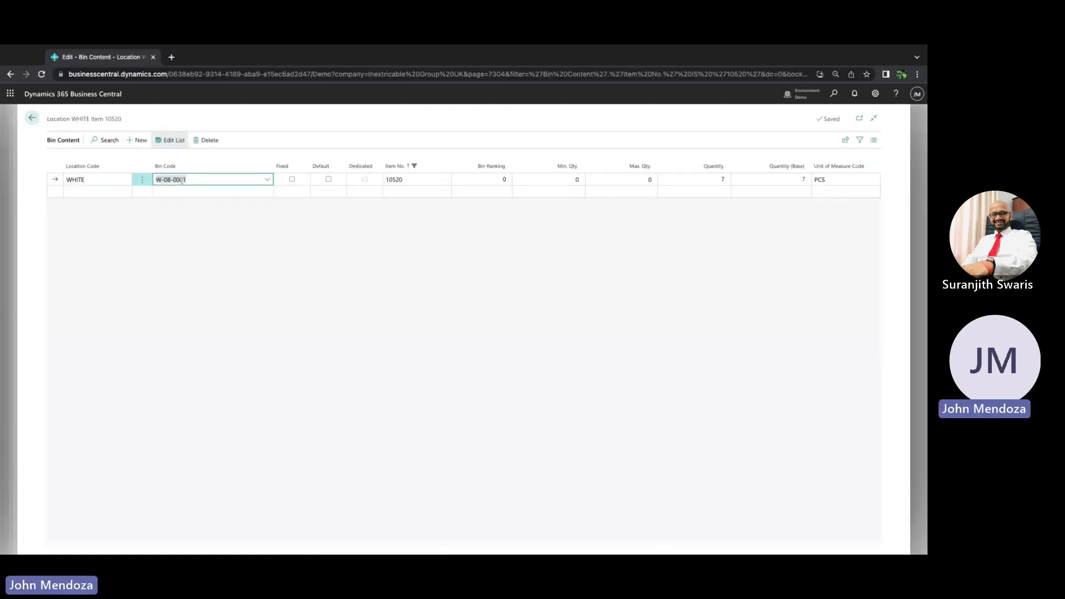
click(269, 180)
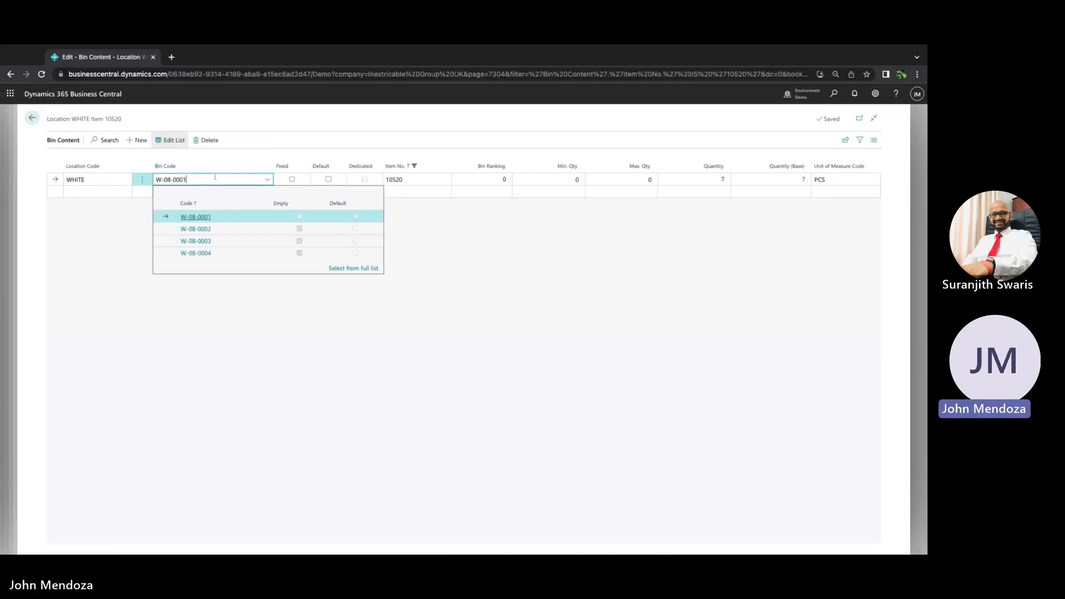
click(103, 180)
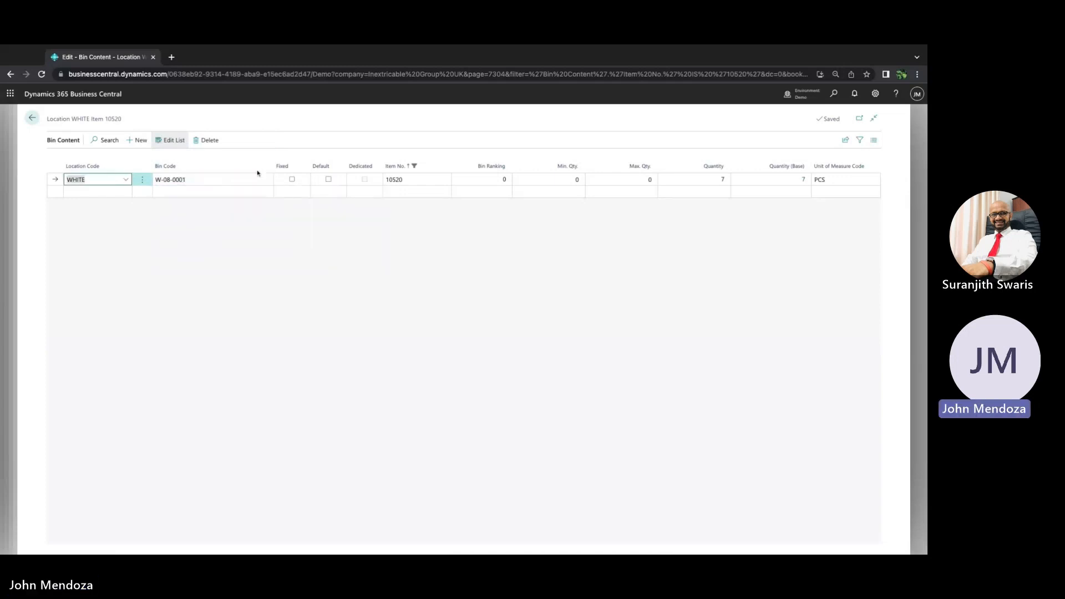
Return to the home page, then search for and open the Warehouse Put-aways list
click(32, 118)
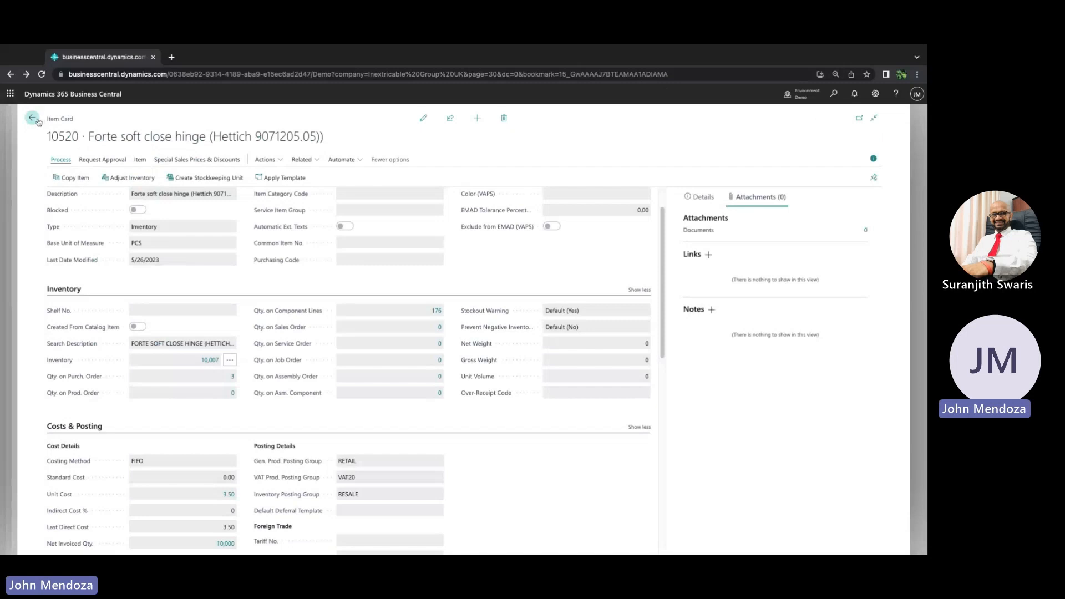
click(36, 121)
click(32, 122)
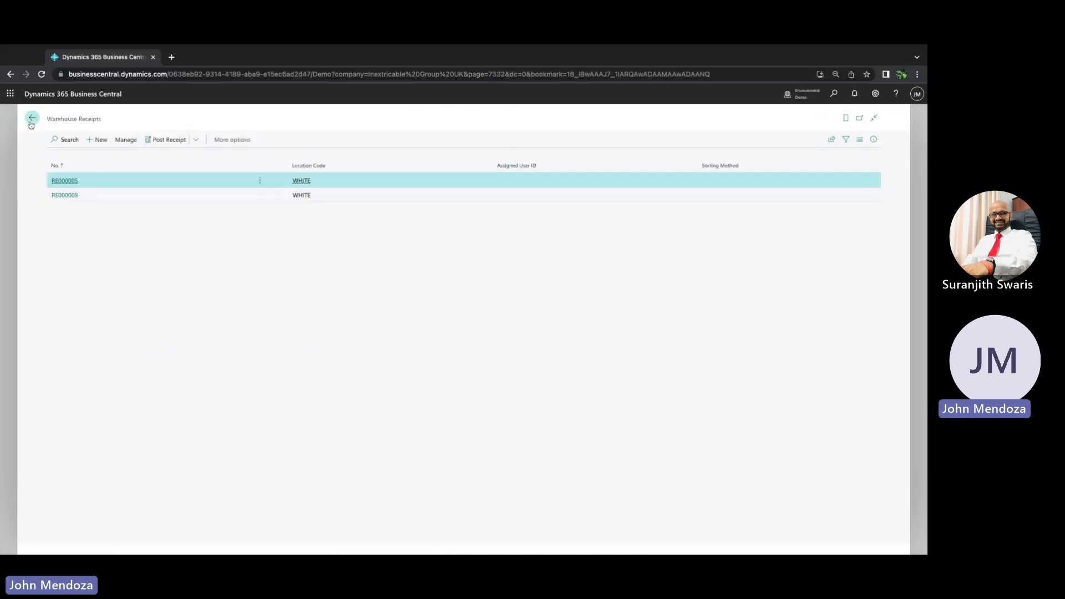
click(32, 123)
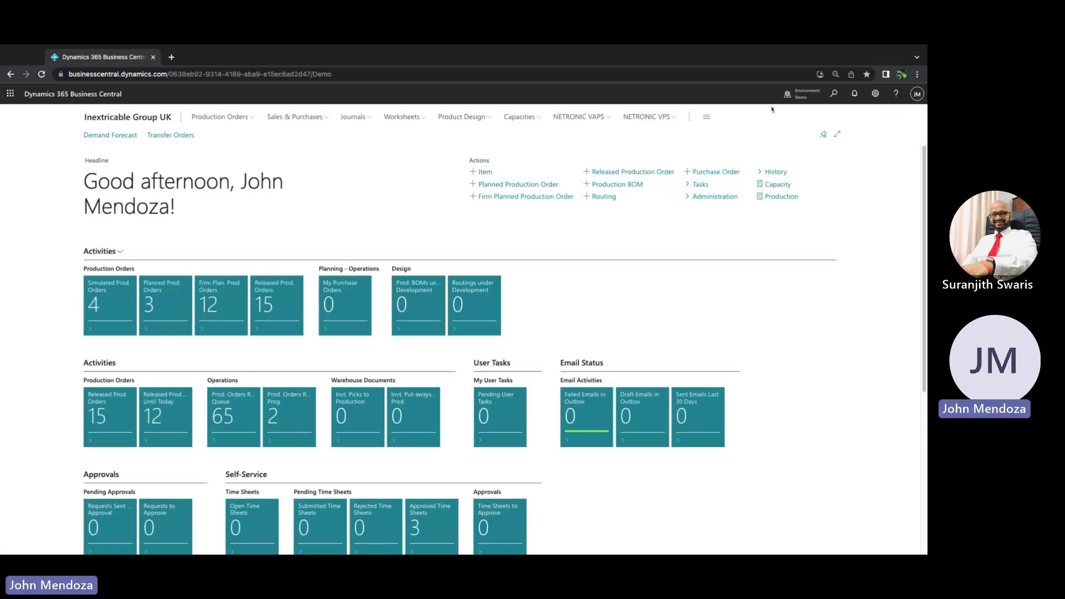
click(834, 97)
text(wa)
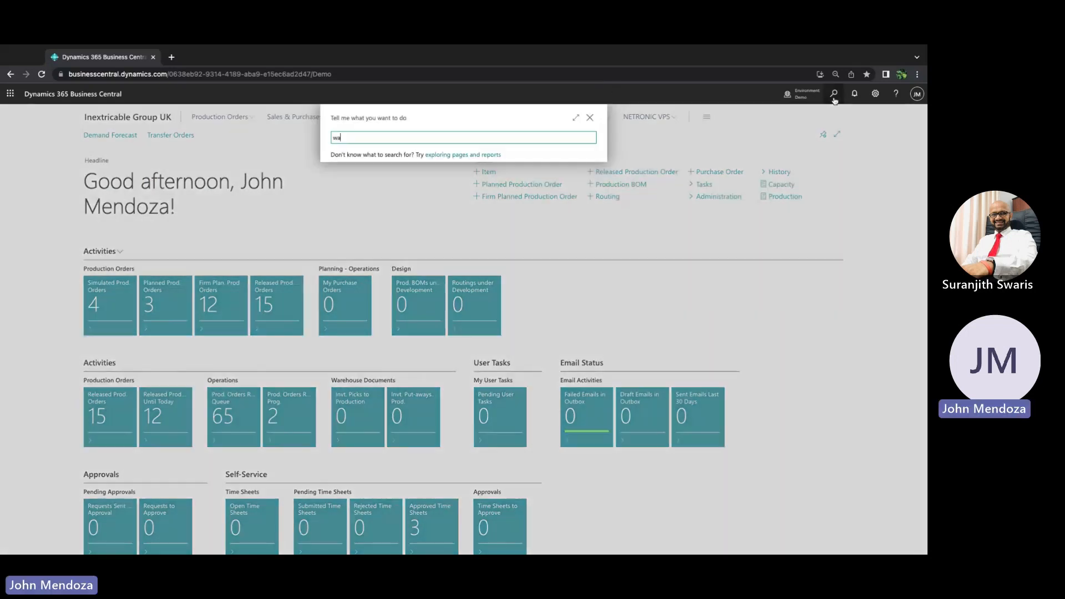
text(reouse put)
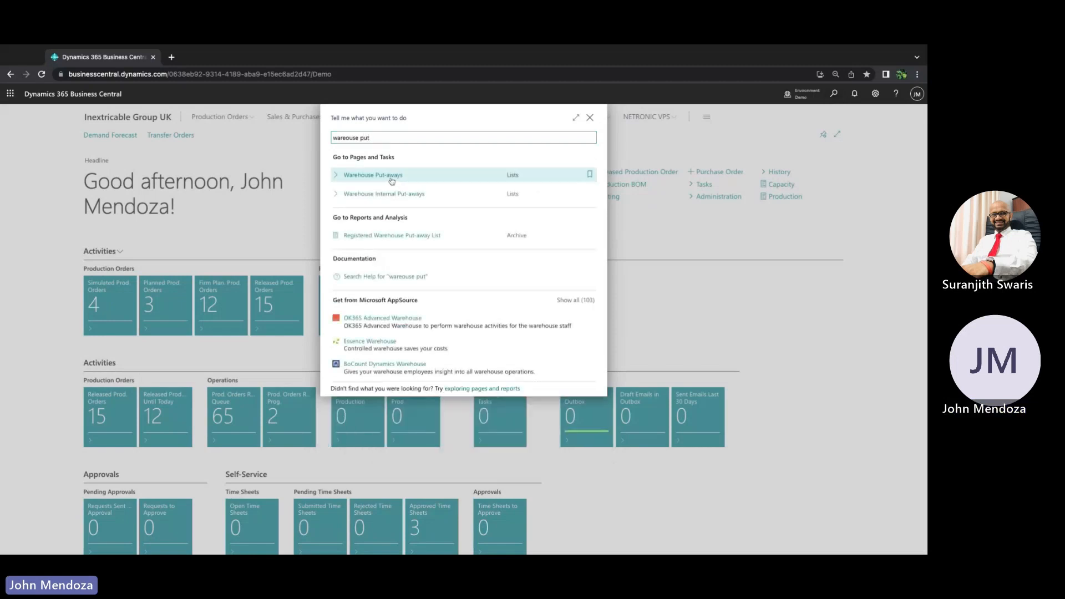
click(391, 179)
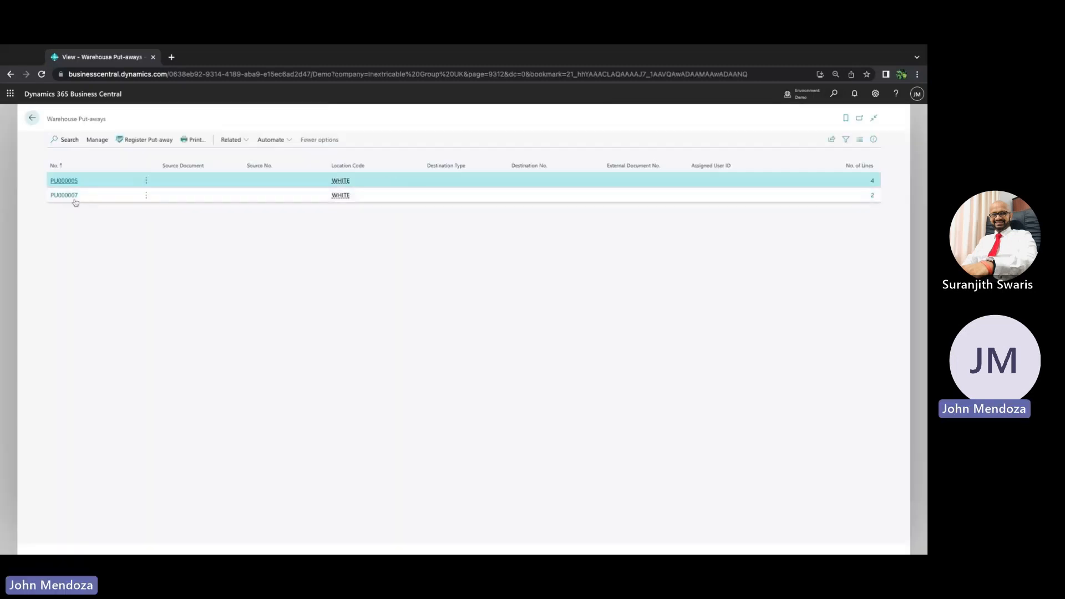
Open put-away PU000007 and review its take and place lines, including the pick bin options
click(63, 198)
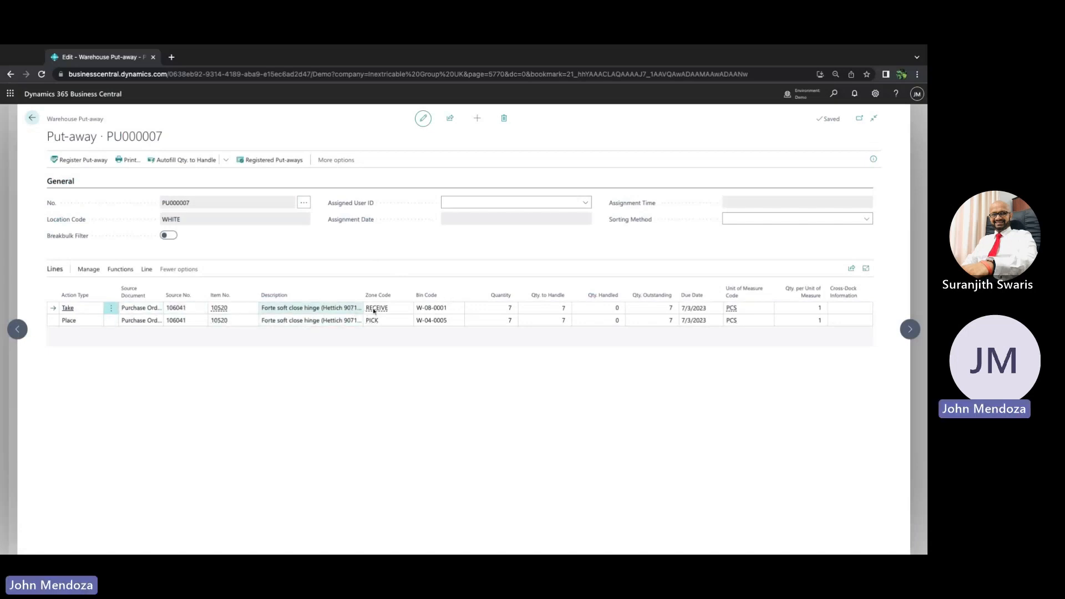
click(441, 321)
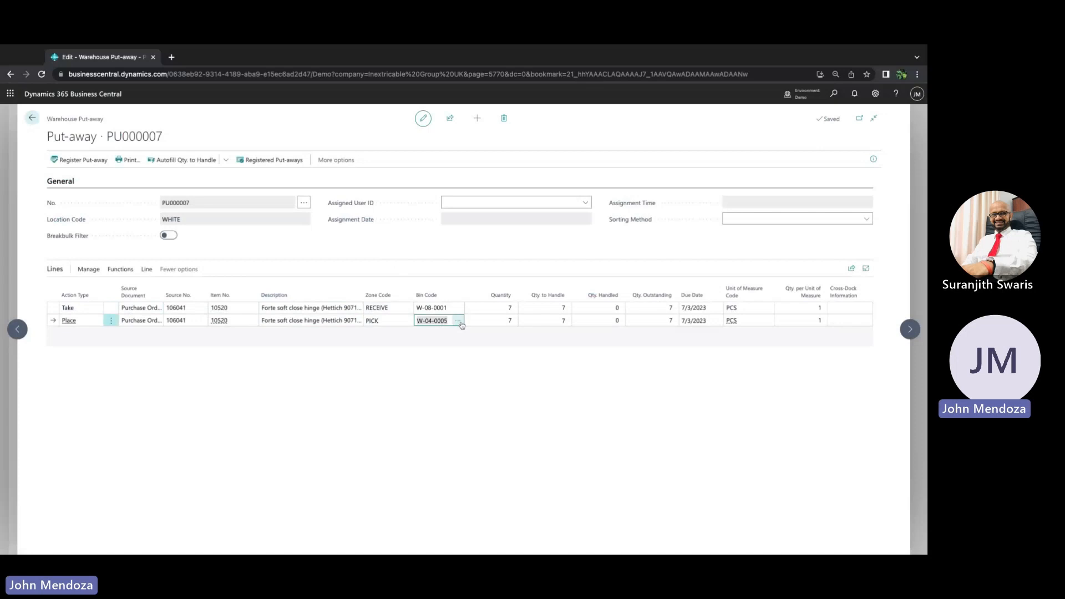
click(458, 321)
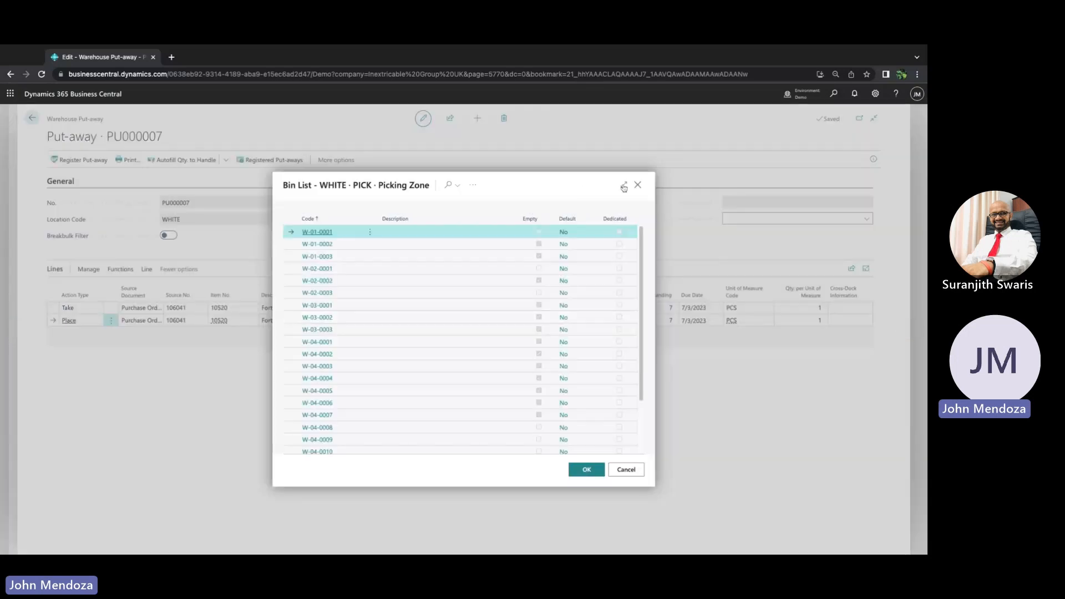
click(637, 185)
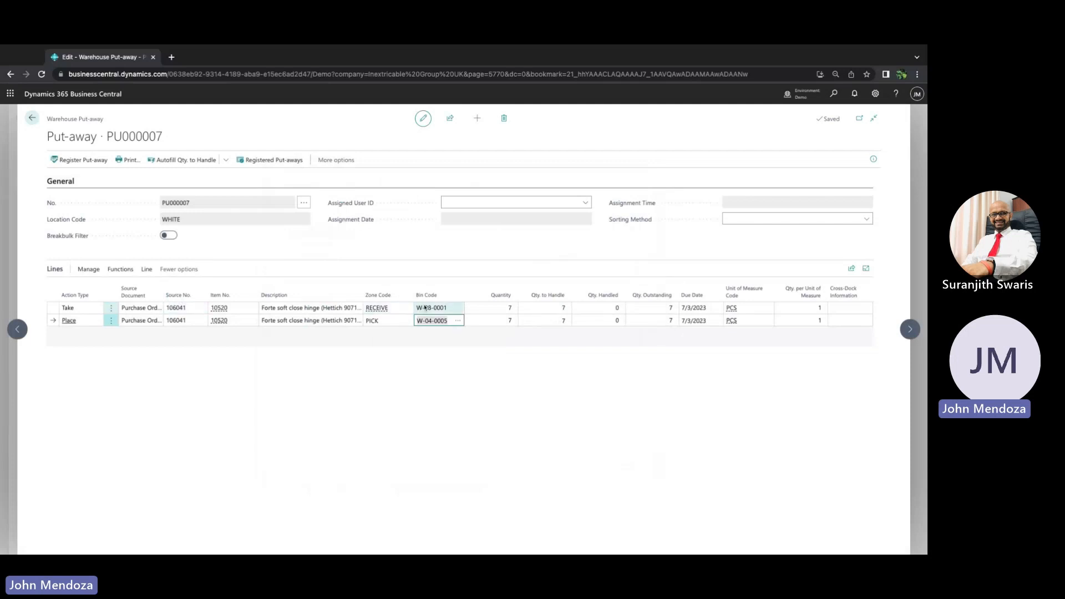
click(489, 250)
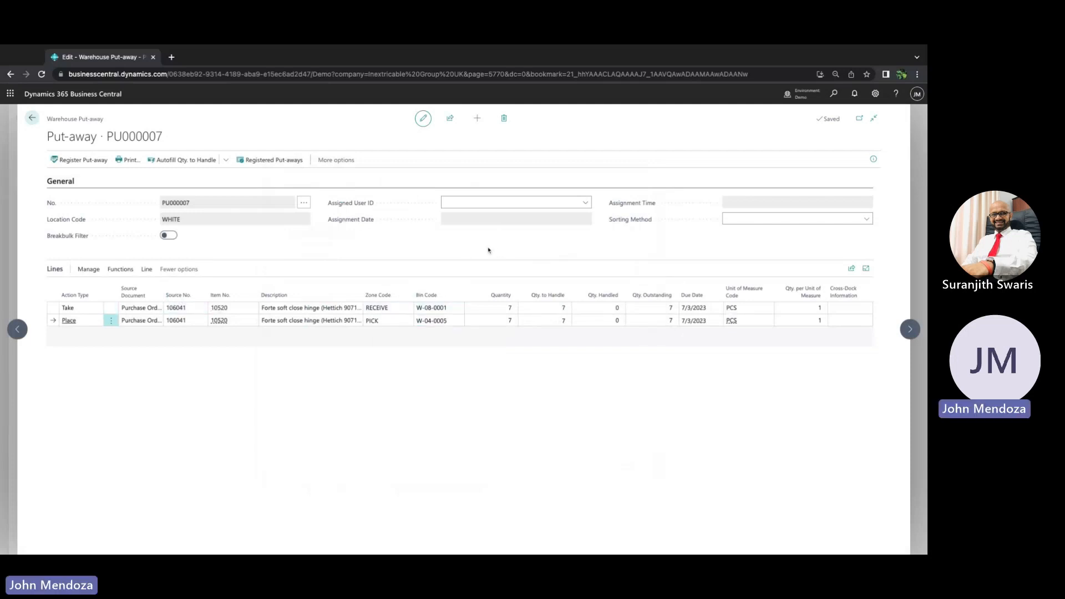
click(700, 310)
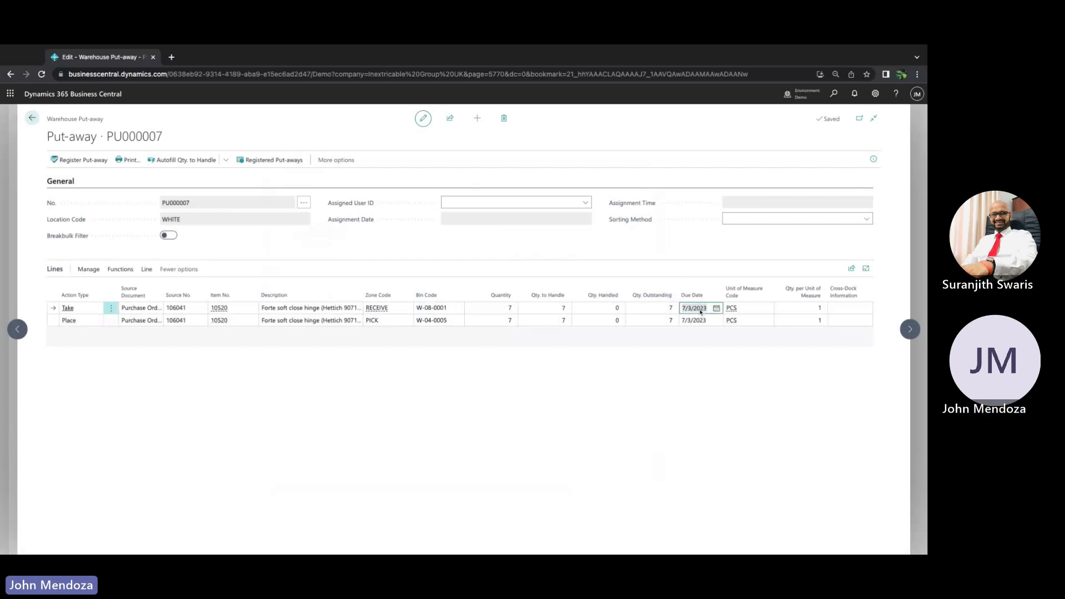
click(602, 239)
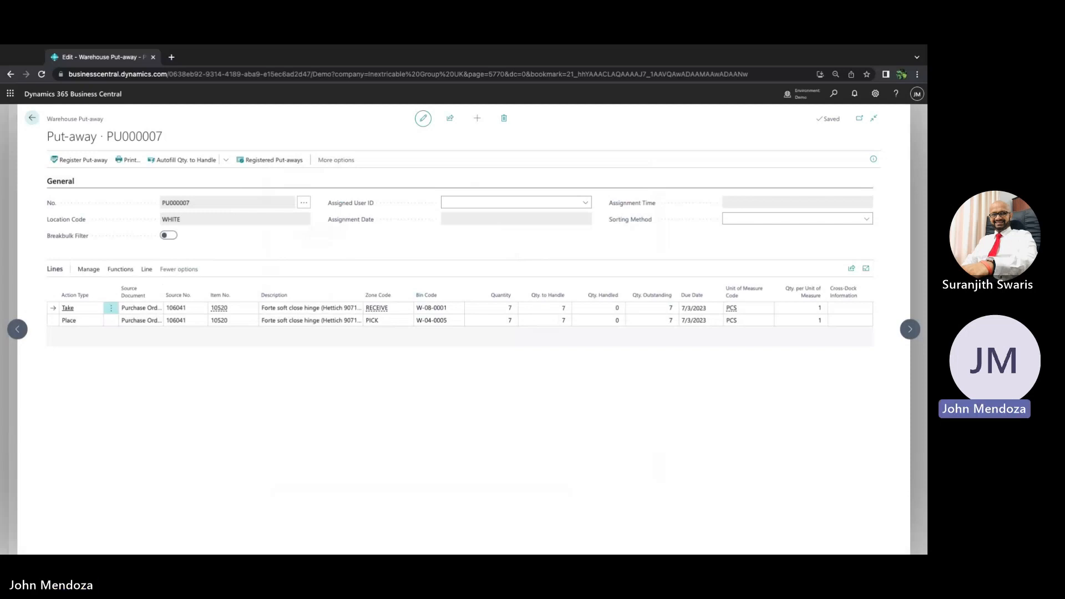
Register put-away PU000007 and confirm the registration
click(83, 159)
click(504, 346)
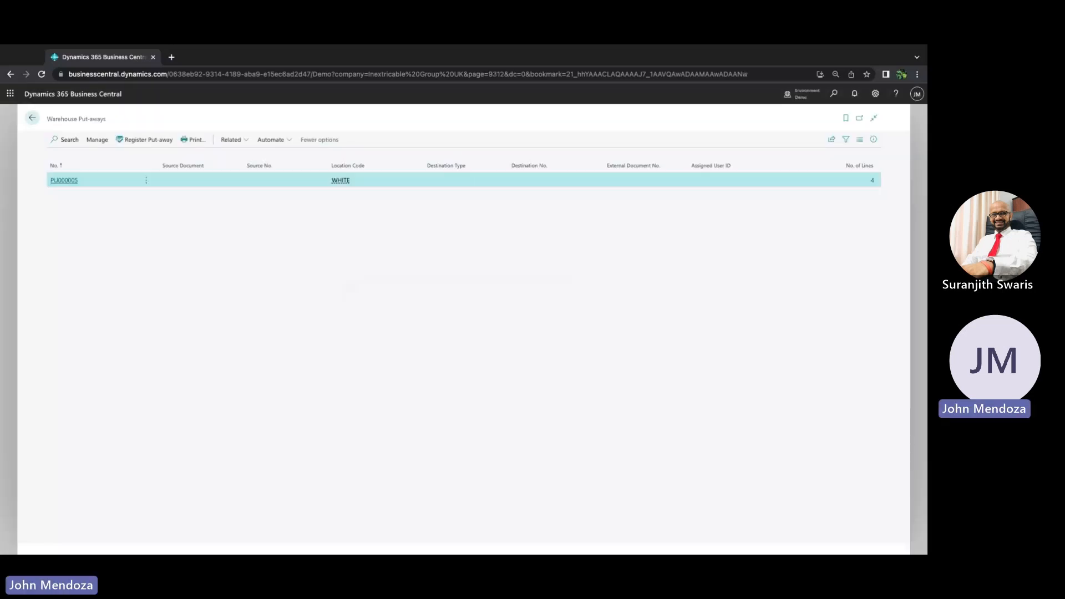
Return to the home page, then search for and open the Items list
click(32, 119)
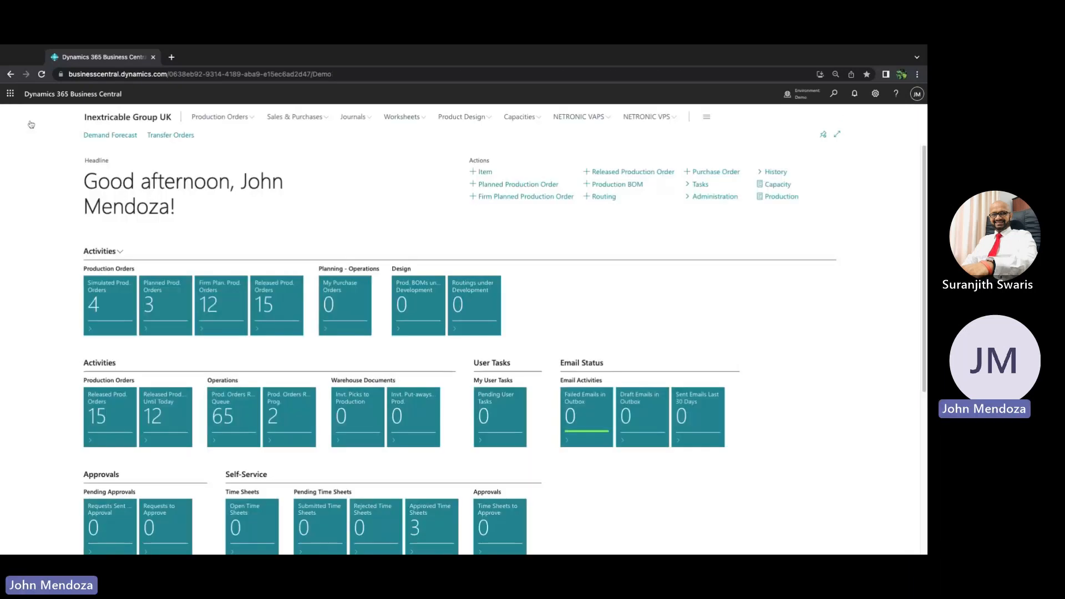
click(831, 102)
text(item)
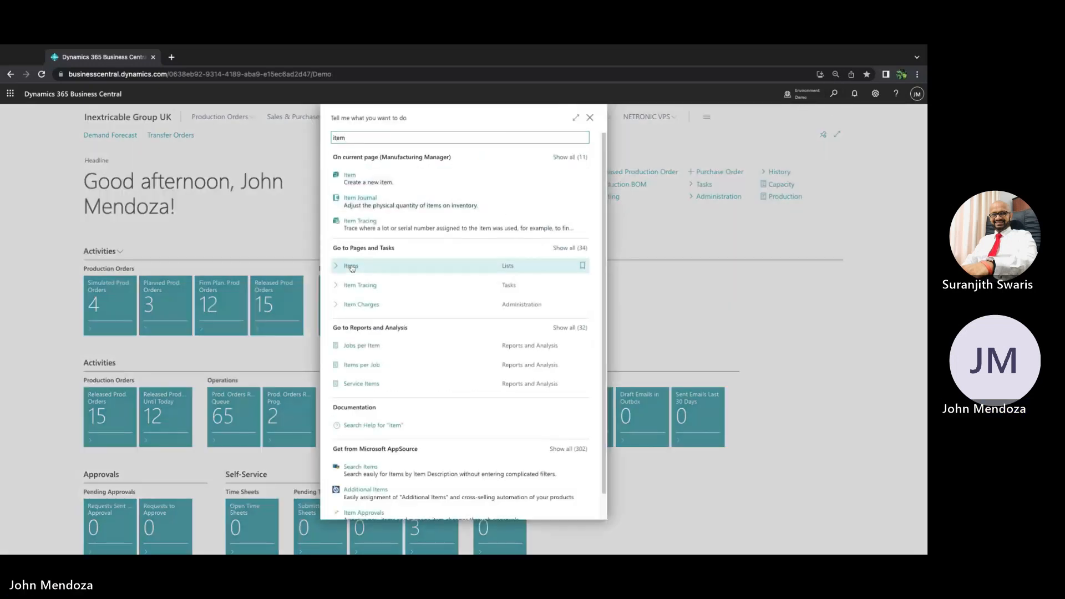
click(351, 266)
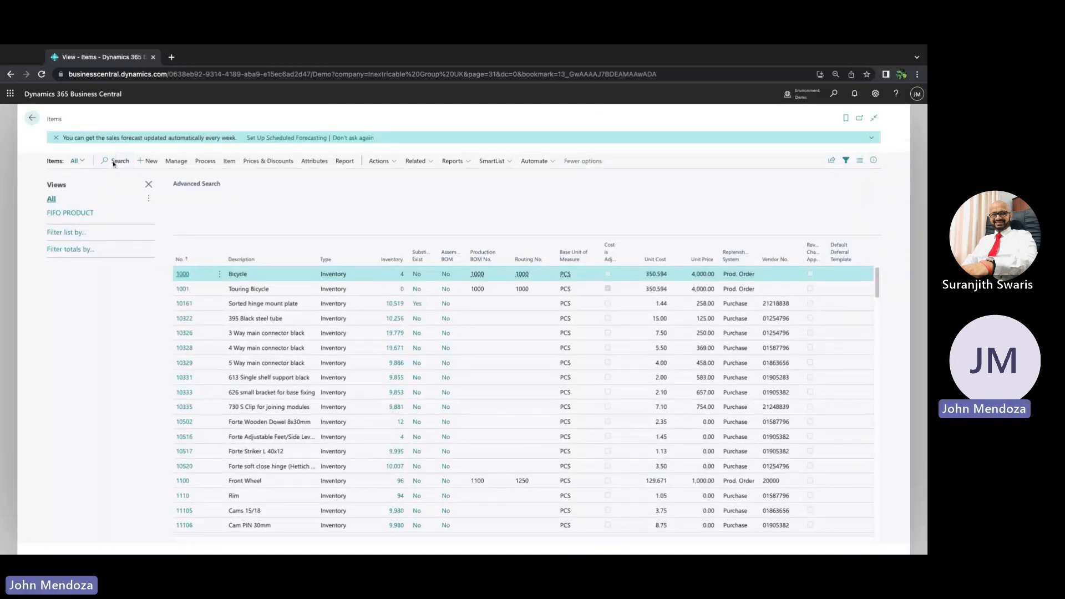
Search the items list for hinge and select item 10520, the Forte soft close hinge
click(113, 161)
text(hinge)
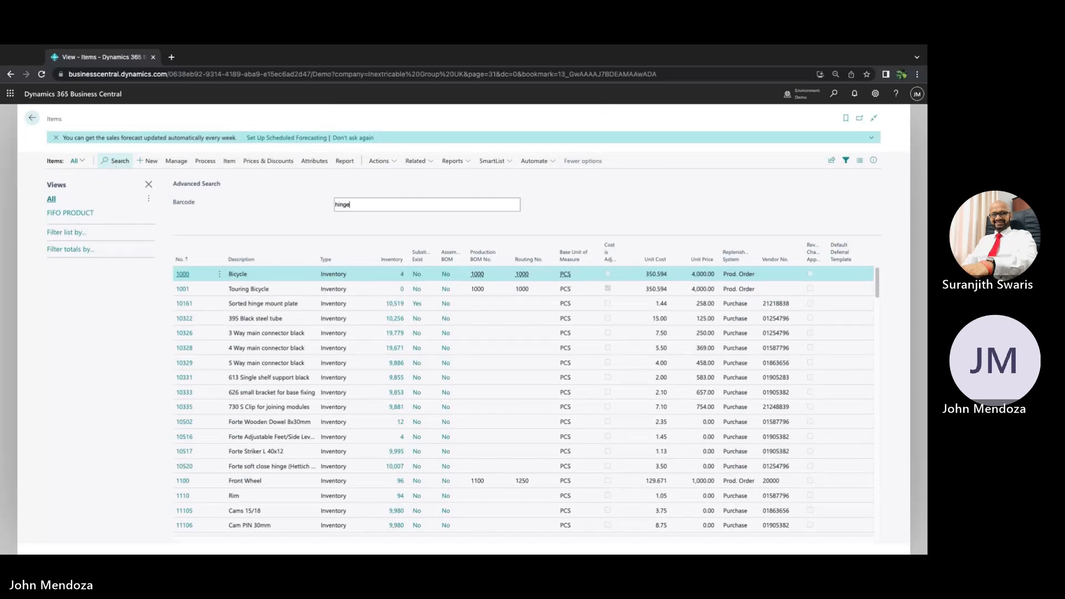
click(104, 162)
click(104, 162)
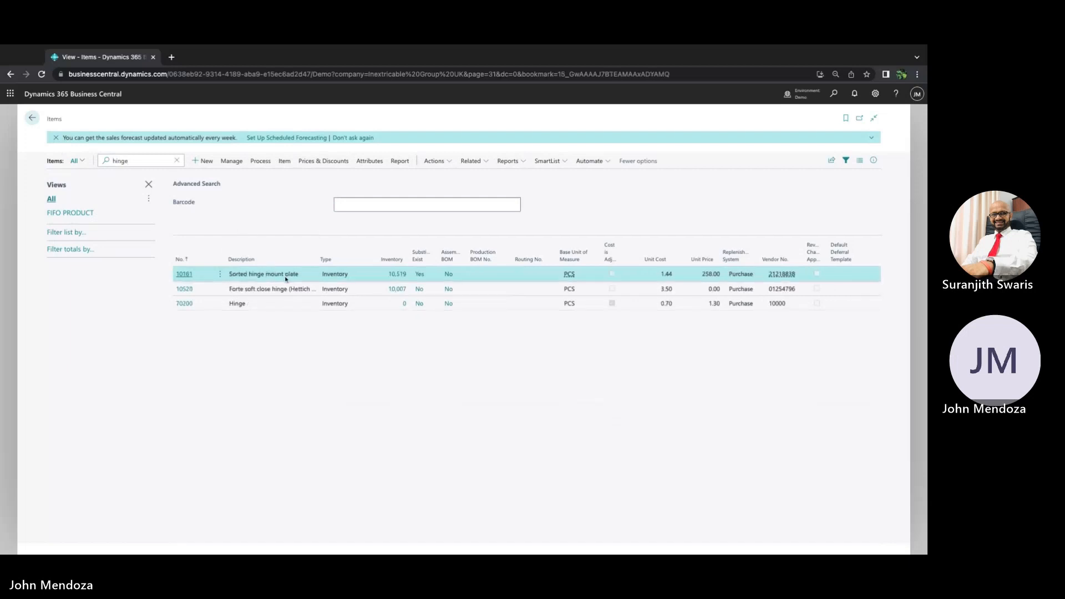
click(281, 289)
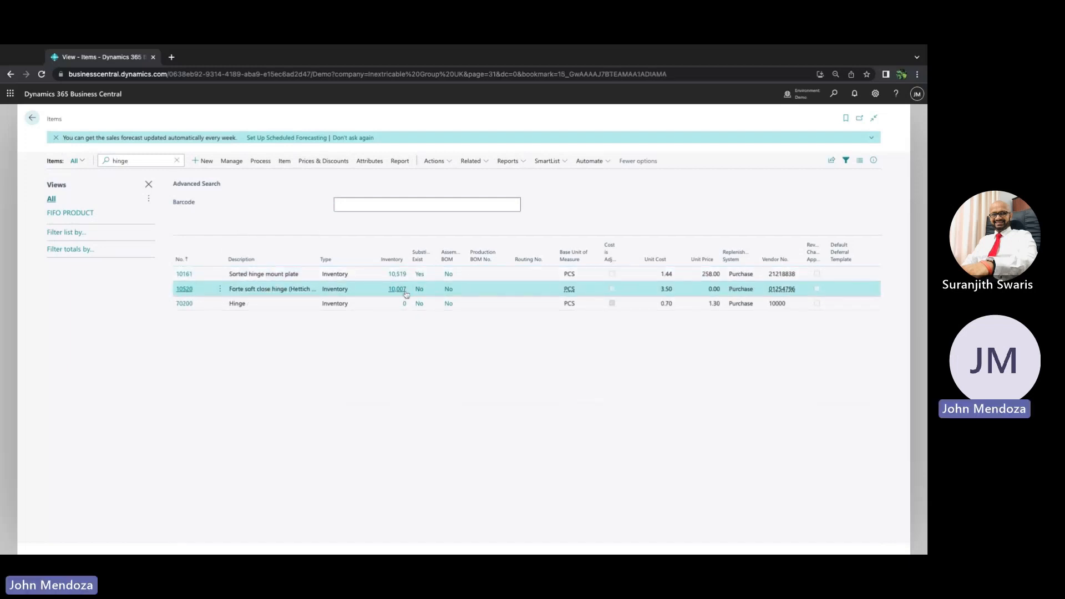
Open item 10520's warehouse bin contents and review its bin entry at location WHITE
click(473, 162)
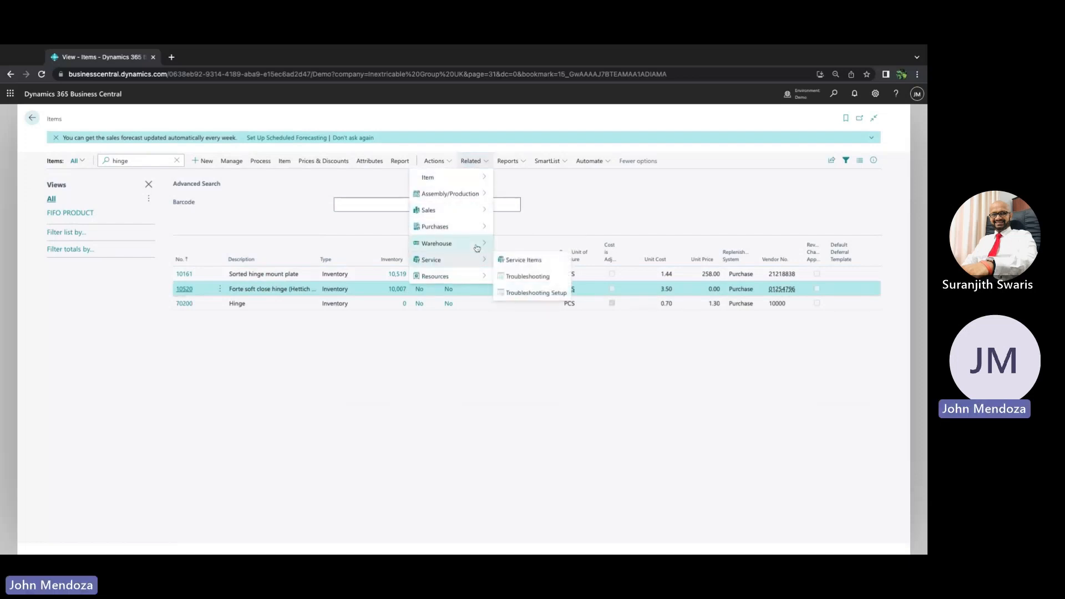
mouse_move(477, 247)
click(524, 248)
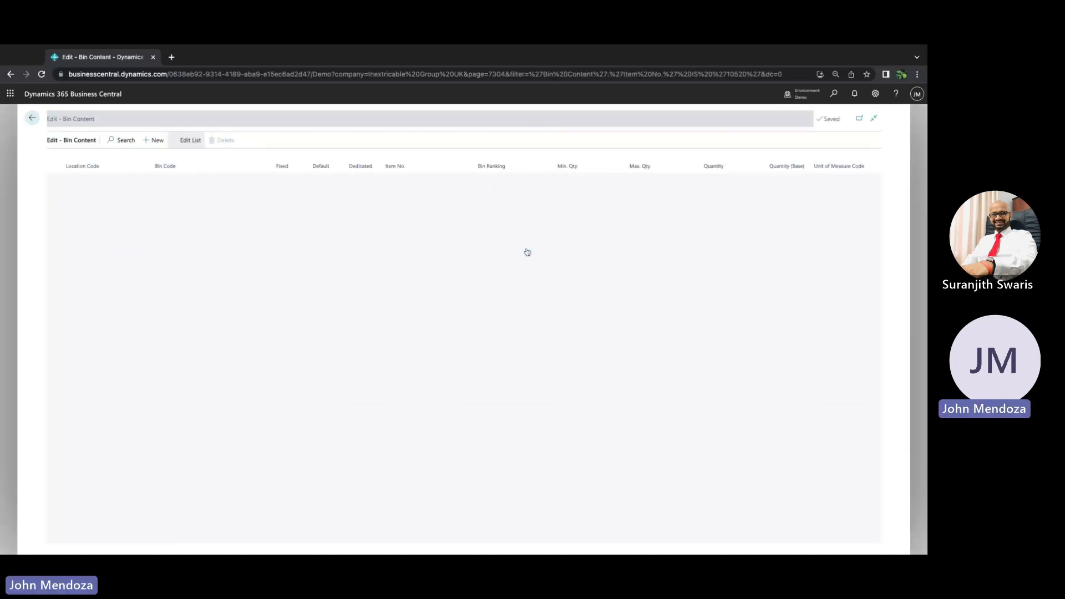
click(198, 180)
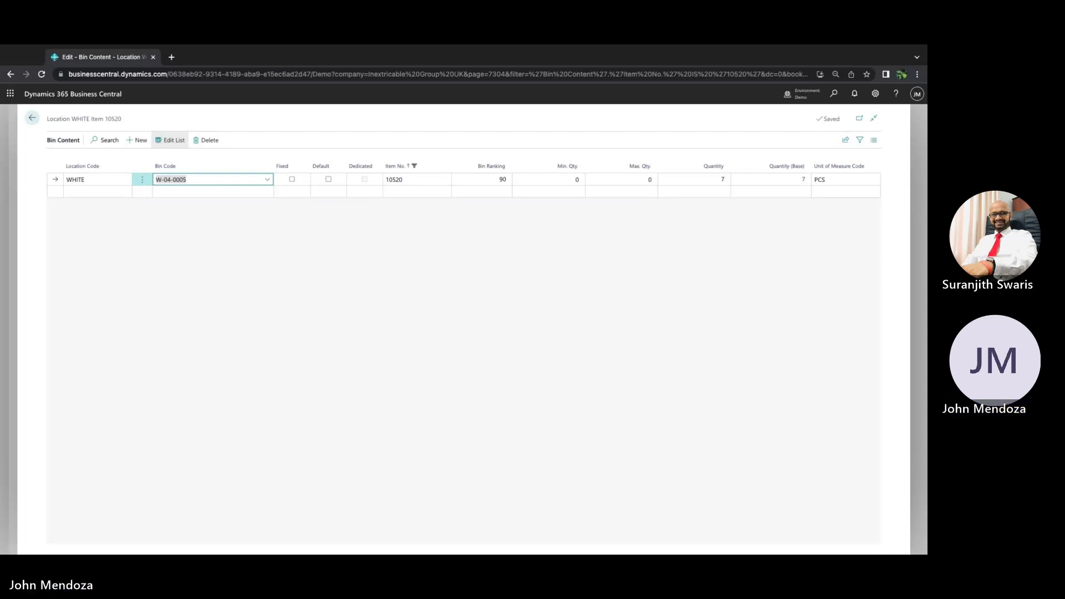
click(1, 179)
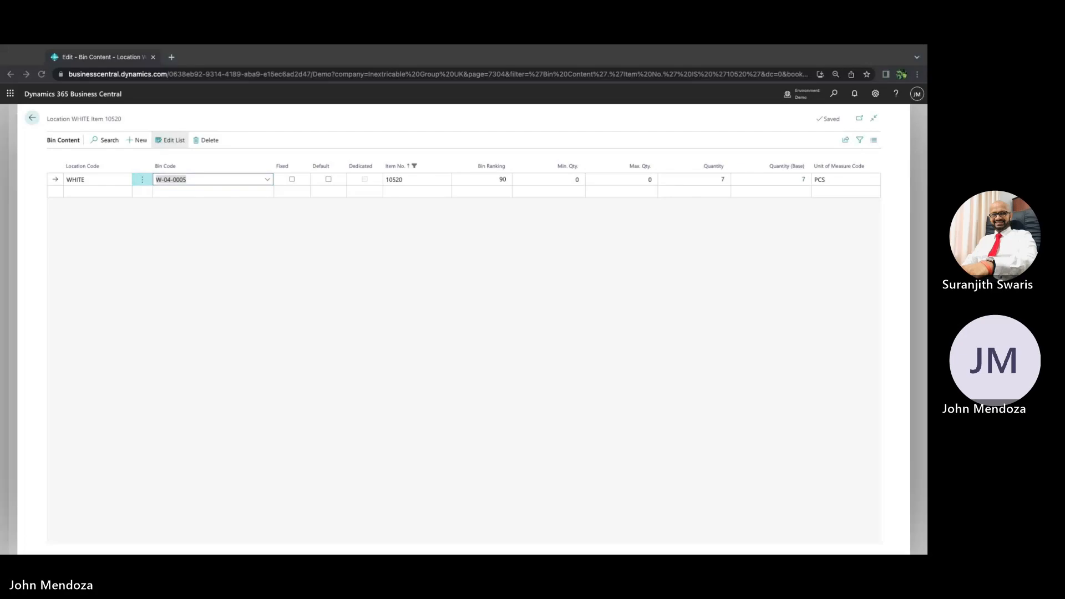